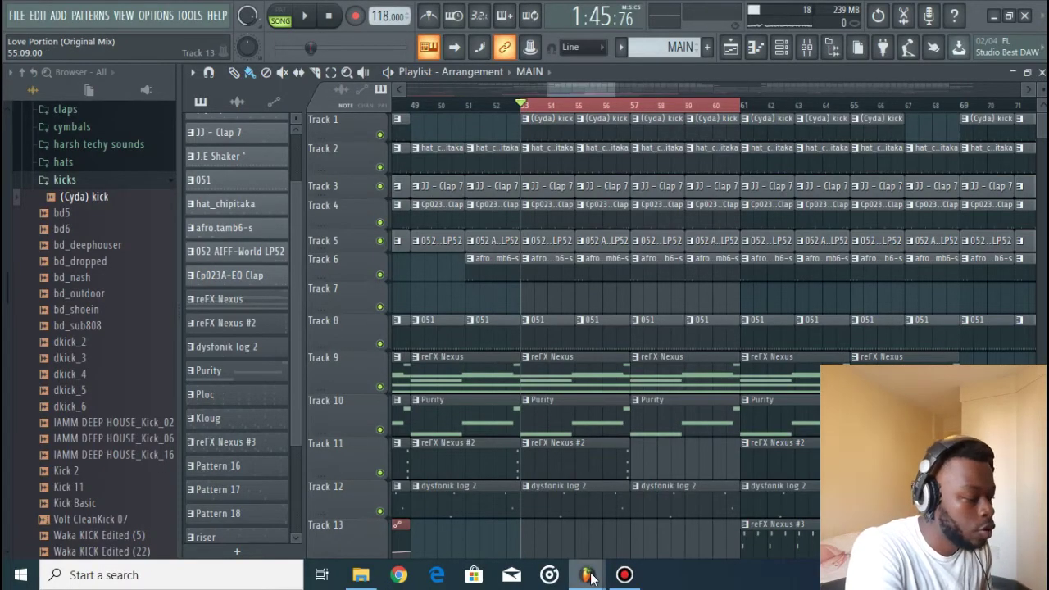
# Step: Play the arrangement from bar 53 with the listening volume lowered, then stop playback
pyautogui.moveTo(586, 575)
pyautogui.moveTo(655, 499)
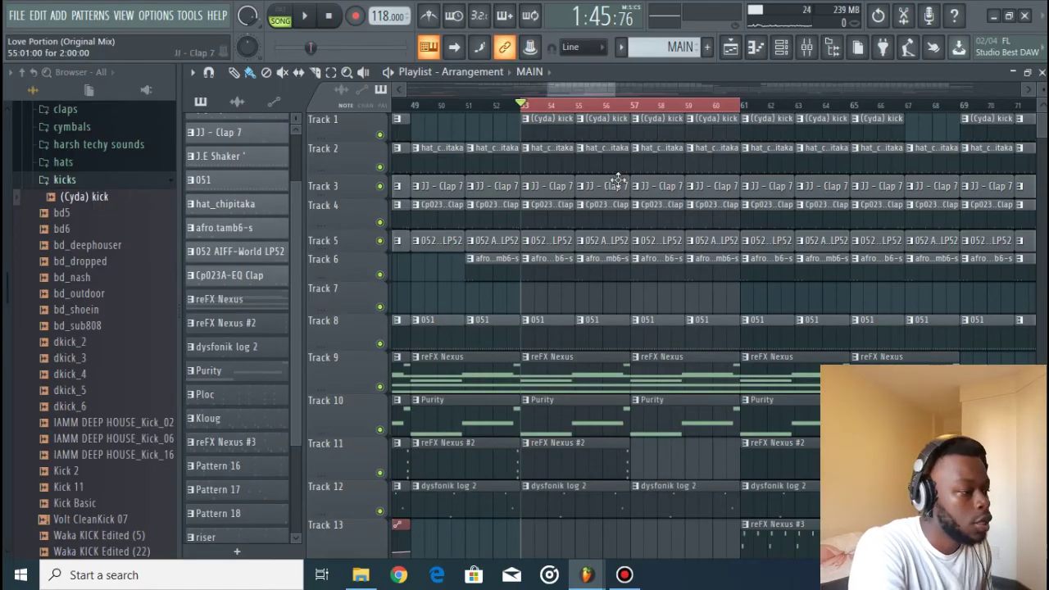
pyautogui.scroll(-5, 613, 106)
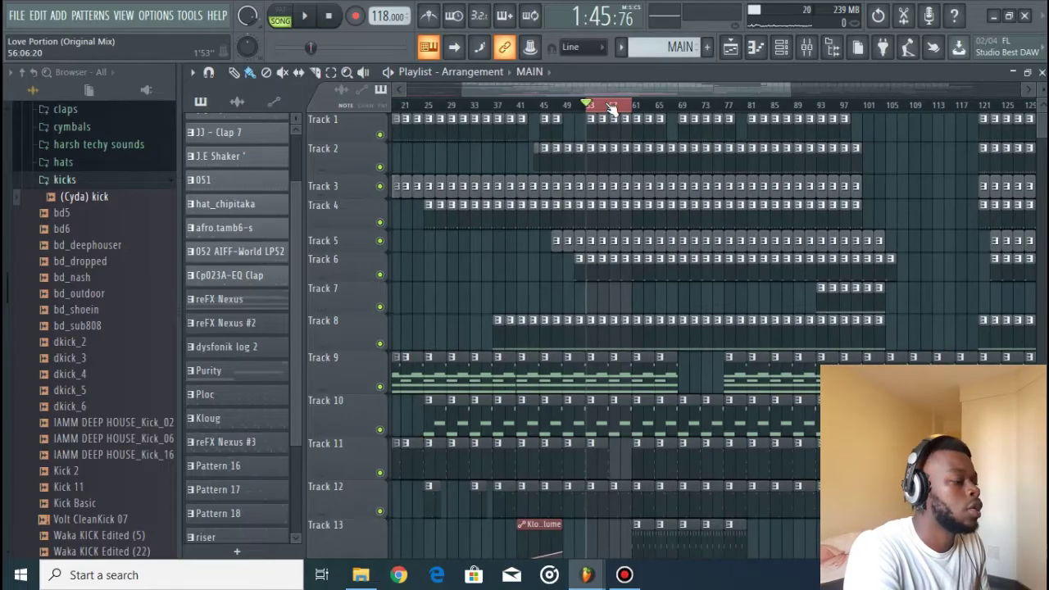
pyautogui.scroll(5, 613, 107)
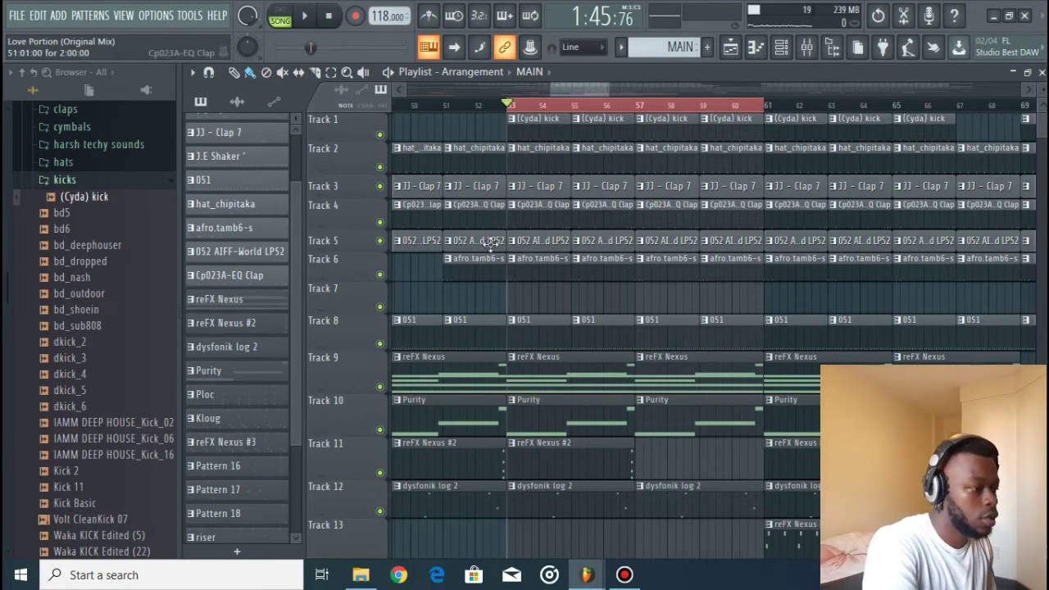
pyautogui.press('space')
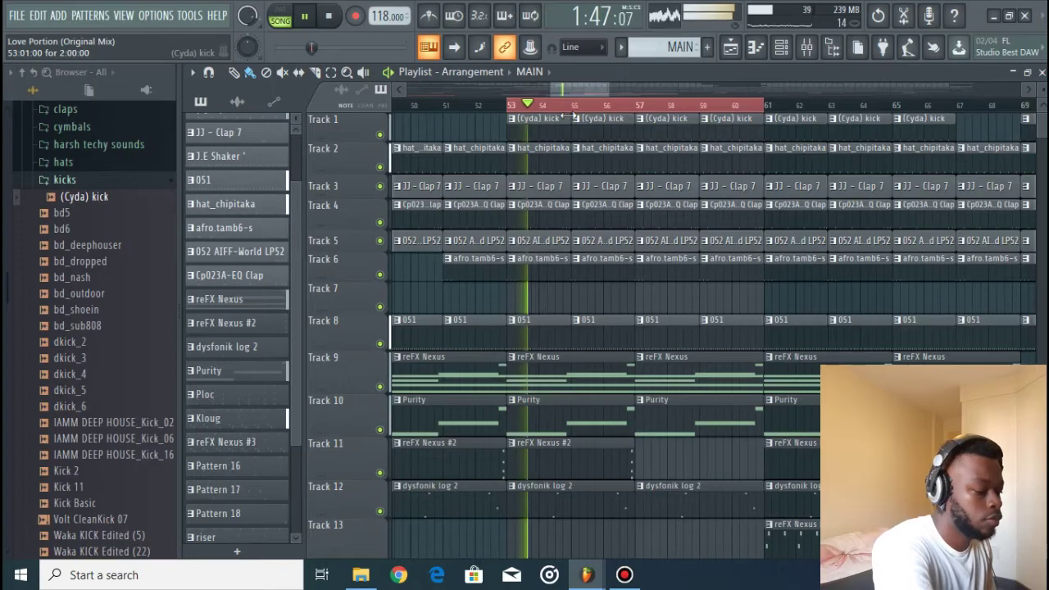
pyautogui.press('XF86AudioLowerVolume')
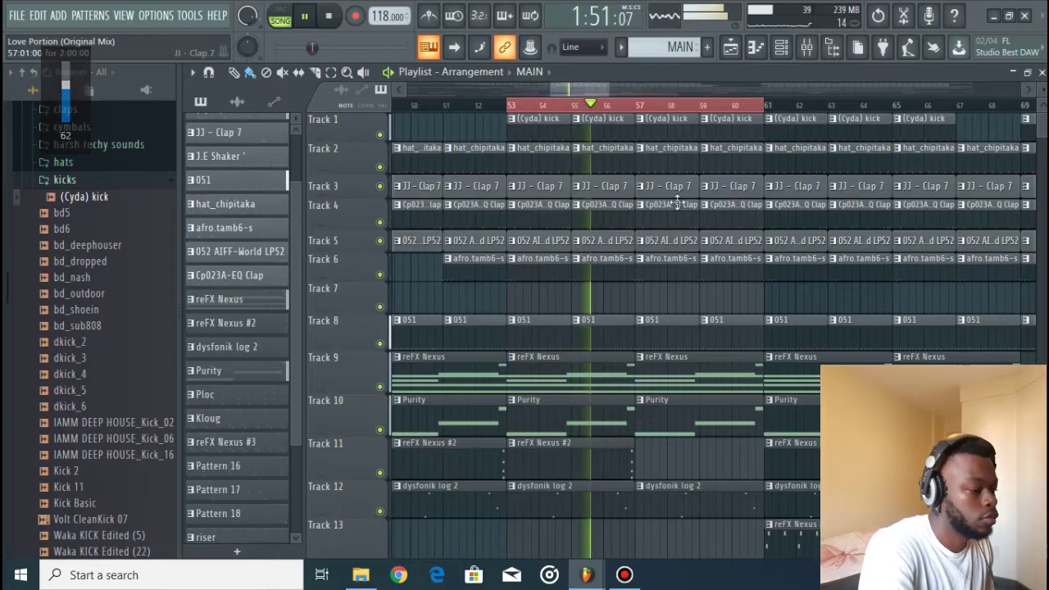
pyautogui.scroll(-4, 723, 312)
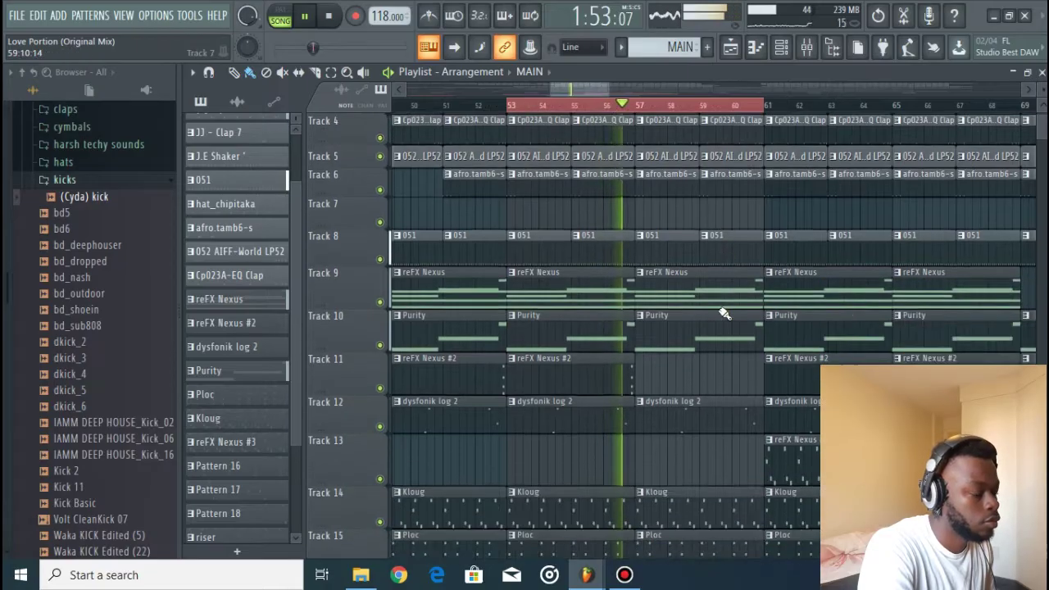
pyautogui.scroll(1, 722, 312)
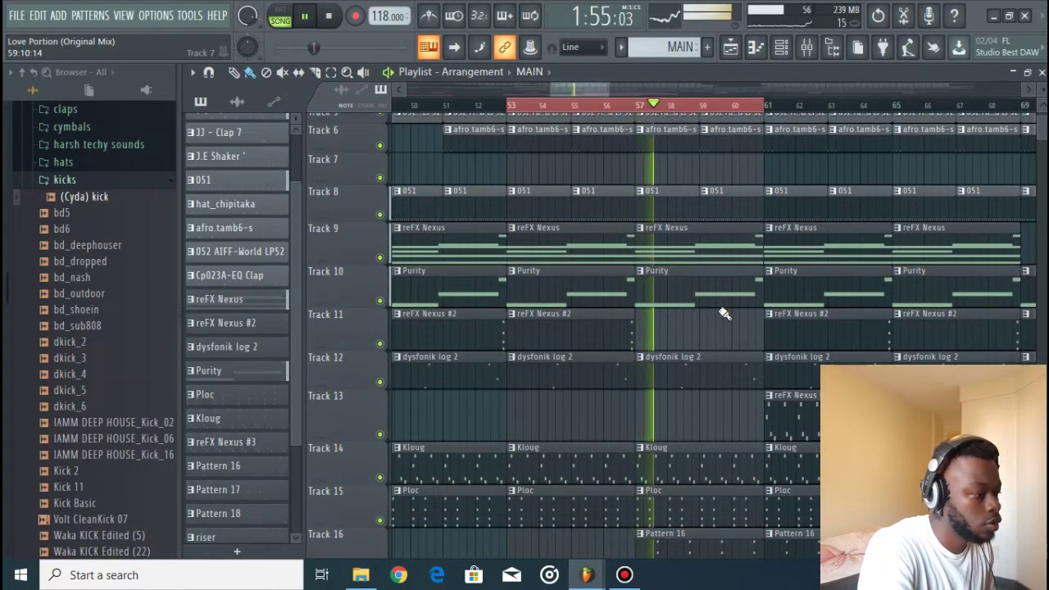
pyautogui.press('space')
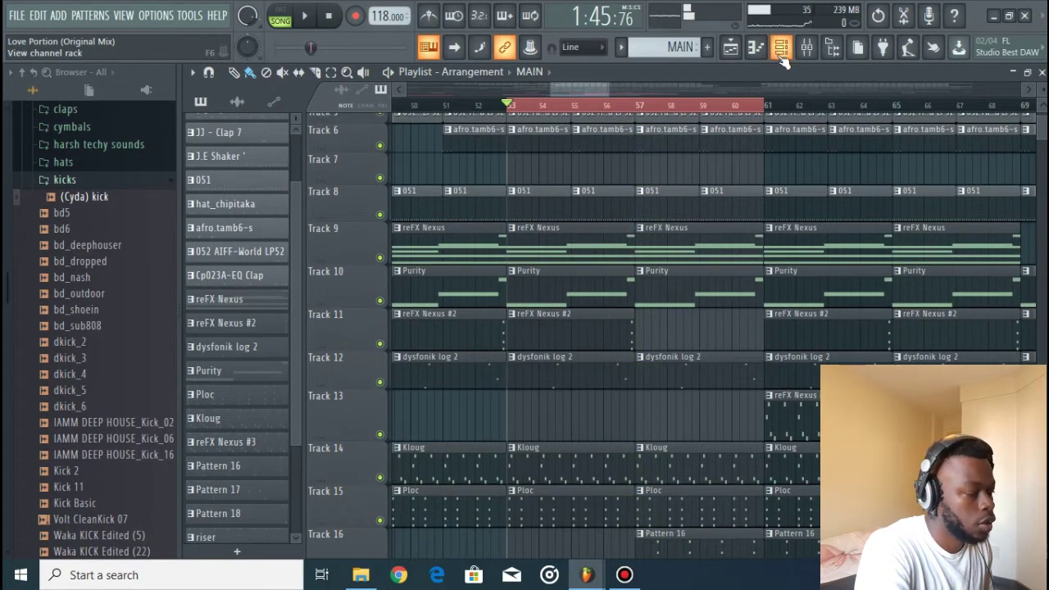
# Step: Bring up the channel rack and select all its channels
pyautogui.click(782, 48)
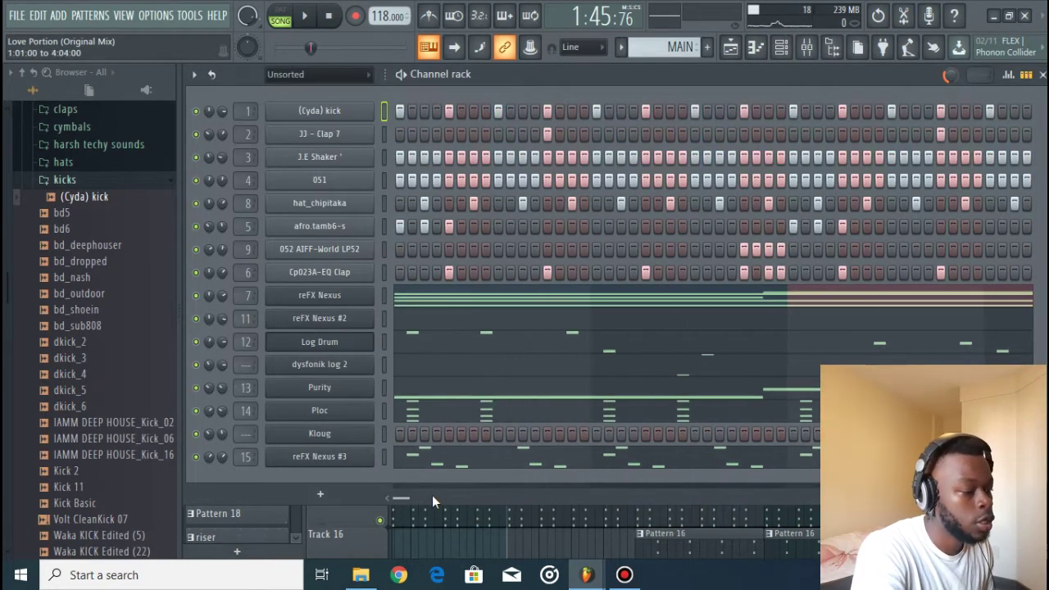
pyautogui.rightClick(386, 122)
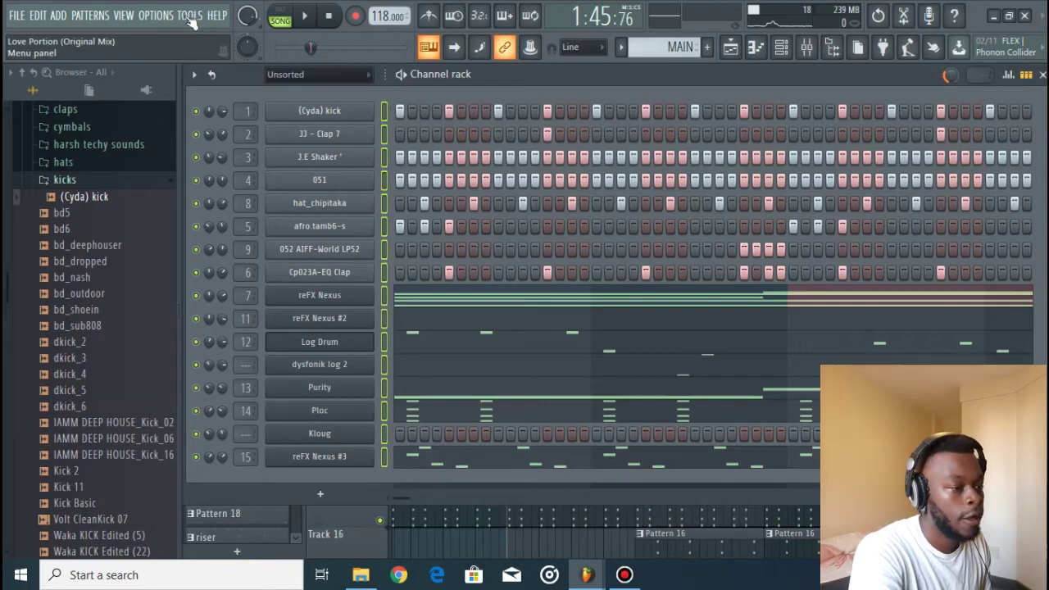
pyautogui.click(20, 15)
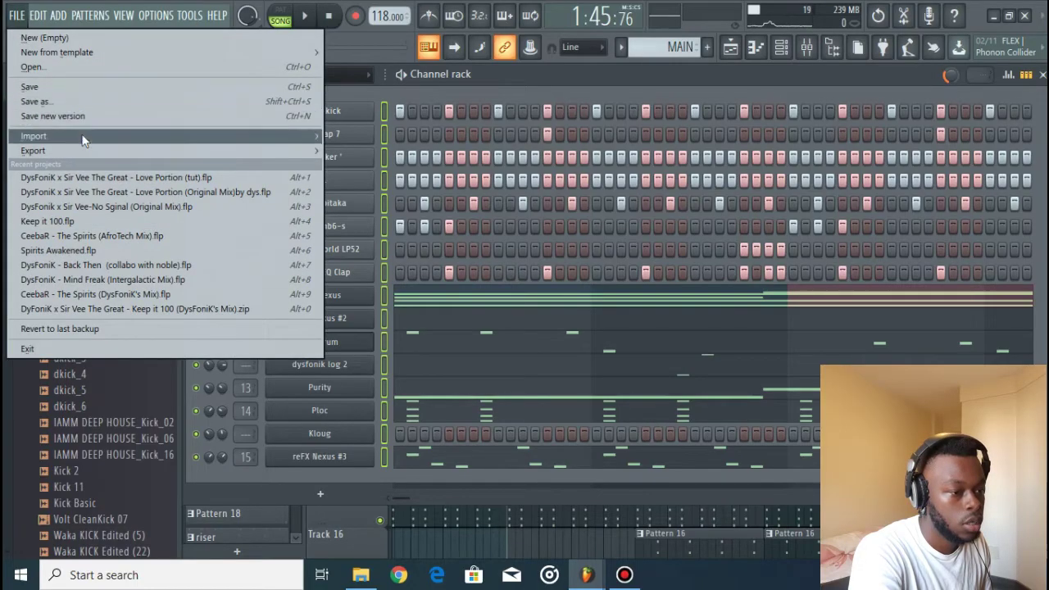
pyautogui.click(587, 80)
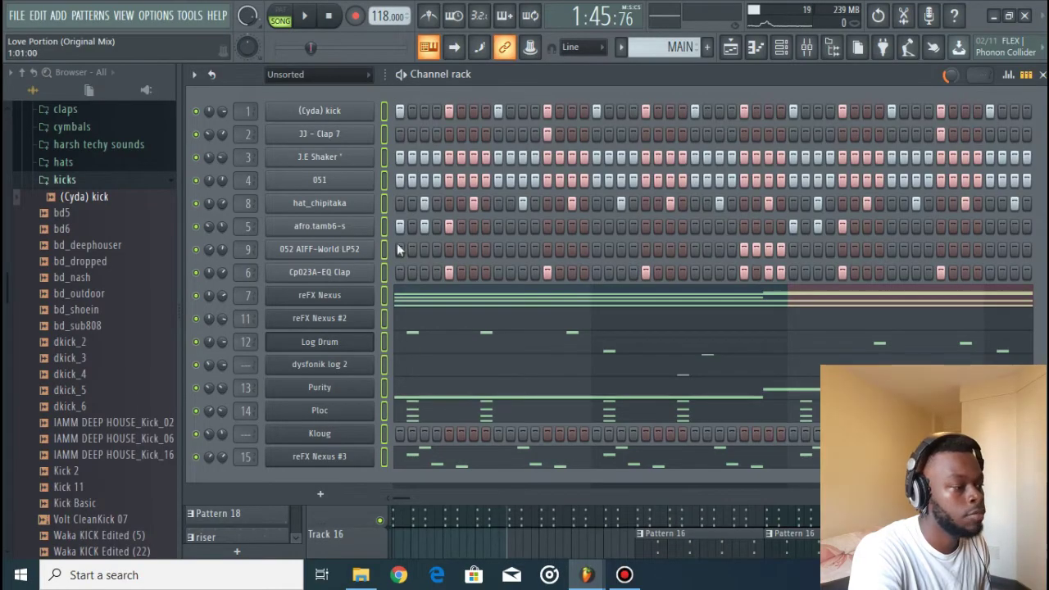
# Step: Start a WAV export of the project, targeting the COLLABORATION folder
pyautogui.click(17, 16)
pyautogui.click(17, 15)
pyautogui.click(16, 16)
pyautogui.moveTo(87, 151)
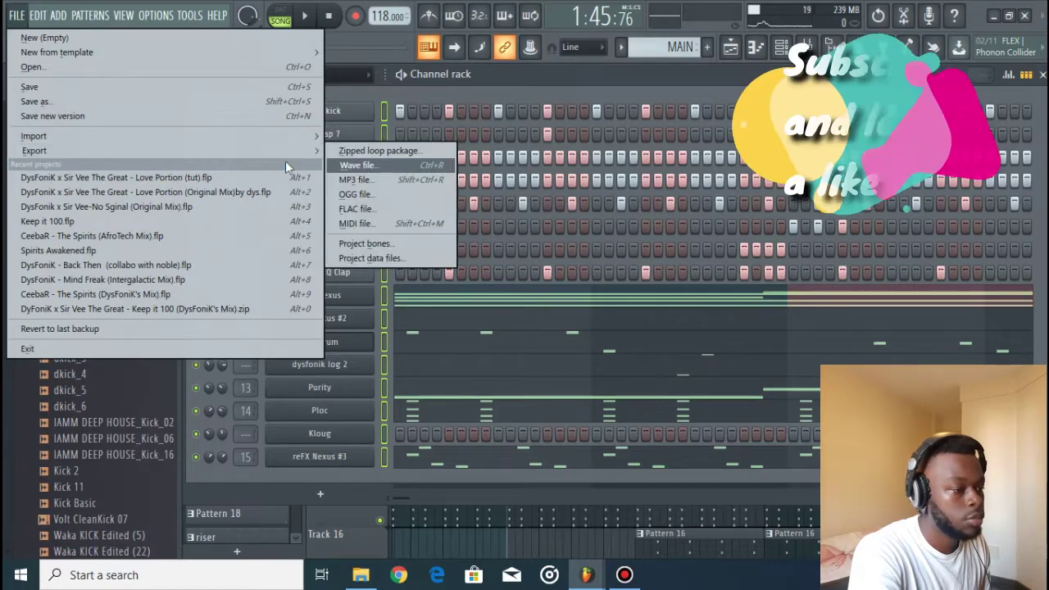
pyautogui.click(373, 166)
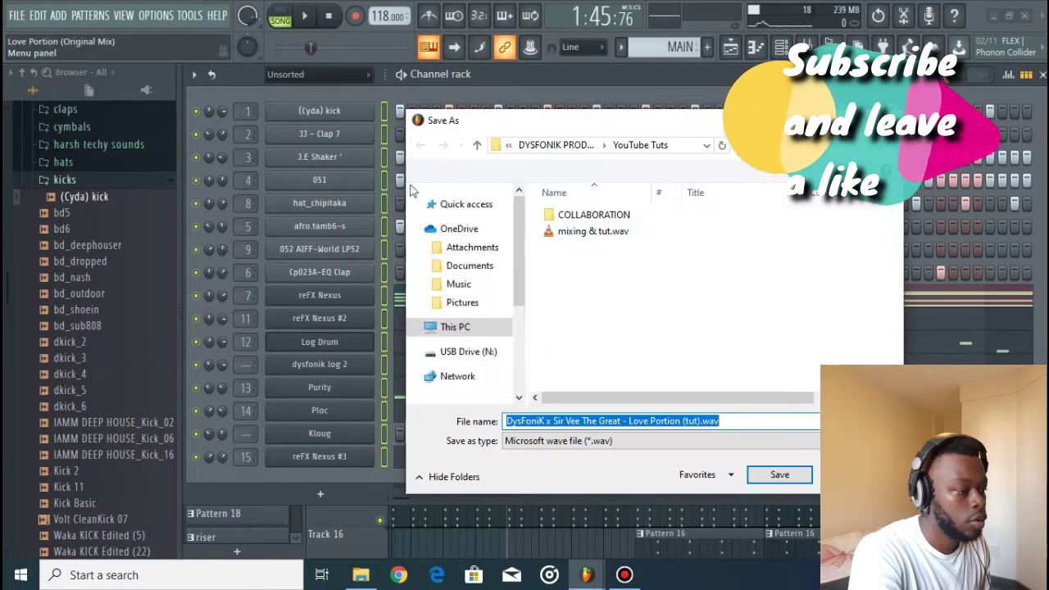
pyautogui.doubleClick(577, 206)
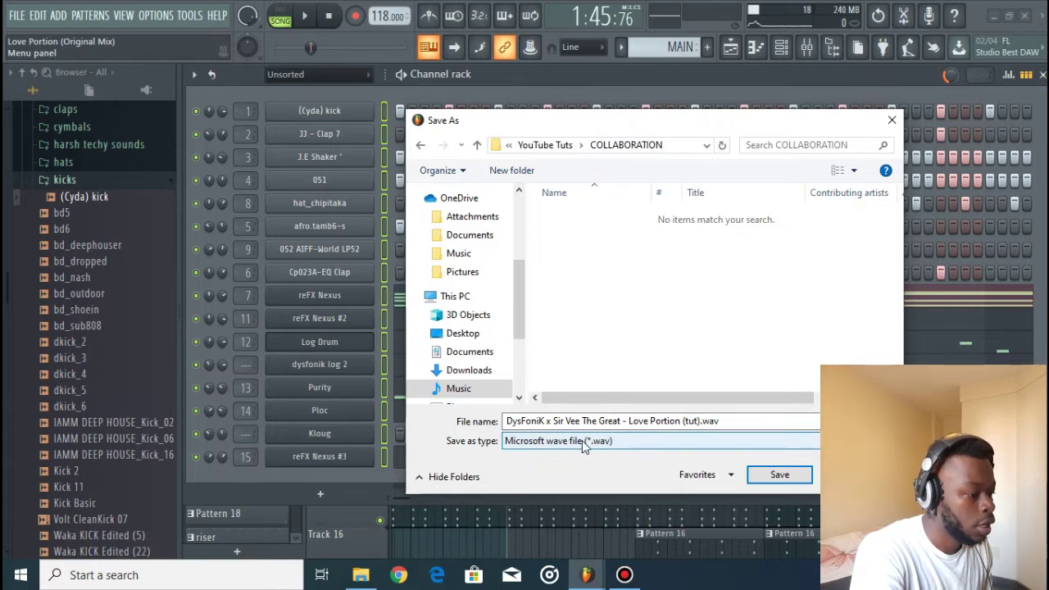
# Step: Confirm the save, choose 24Bit int depth, disable Split mixer tracks, then close without rendering
pyautogui.click(775, 475)
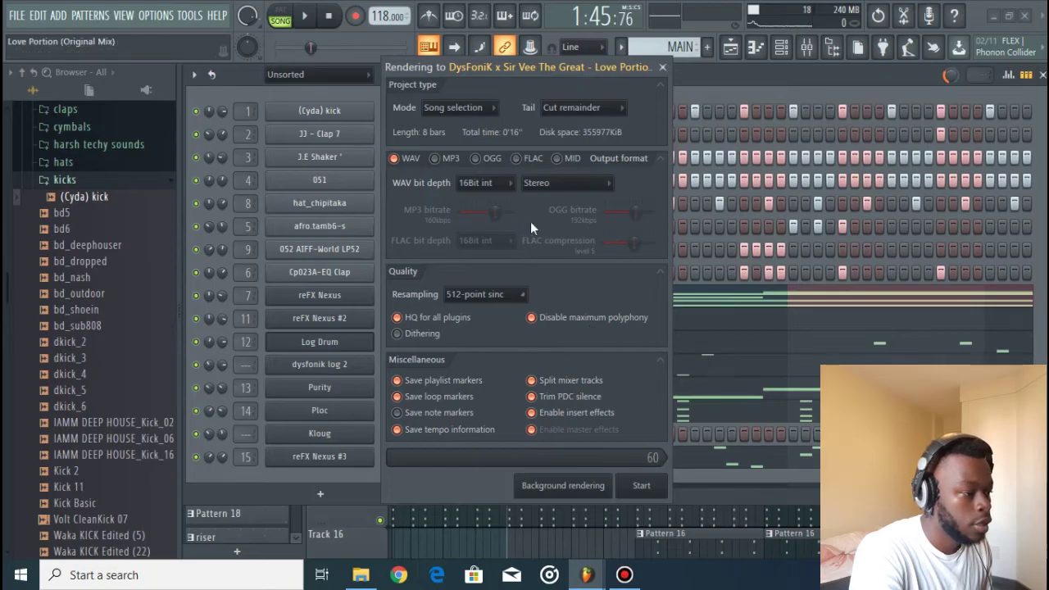
pyautogui.click(496, 184)
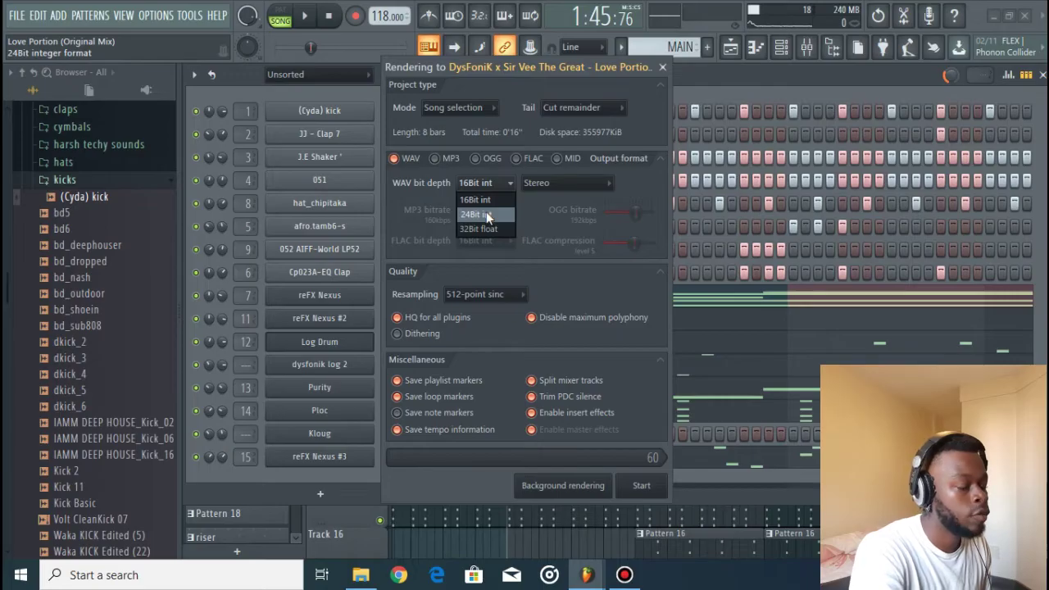
pyautogui.click(485, 213)
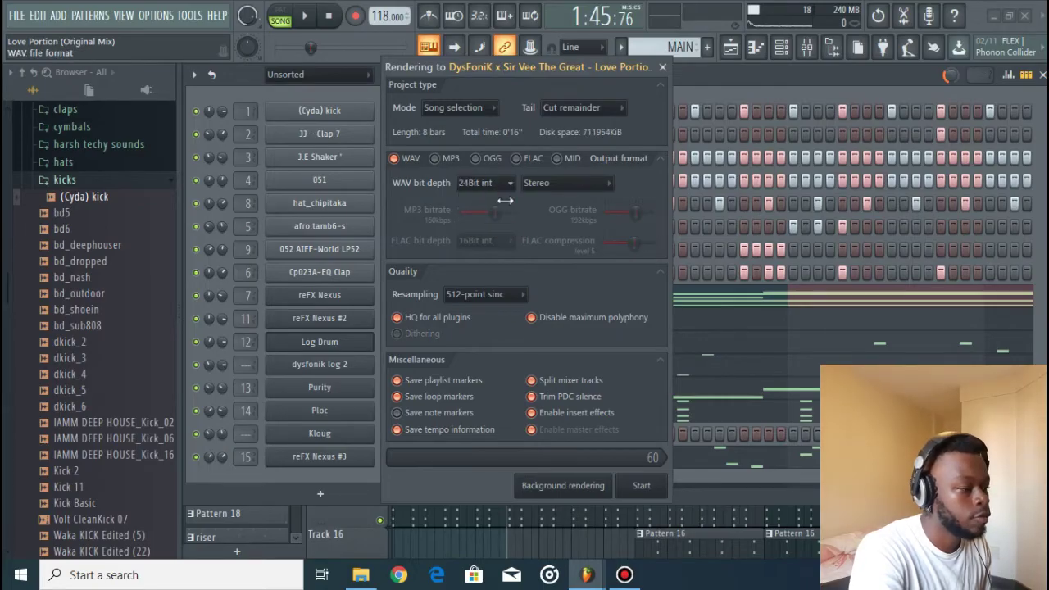
pyautogui.click(555, 381)
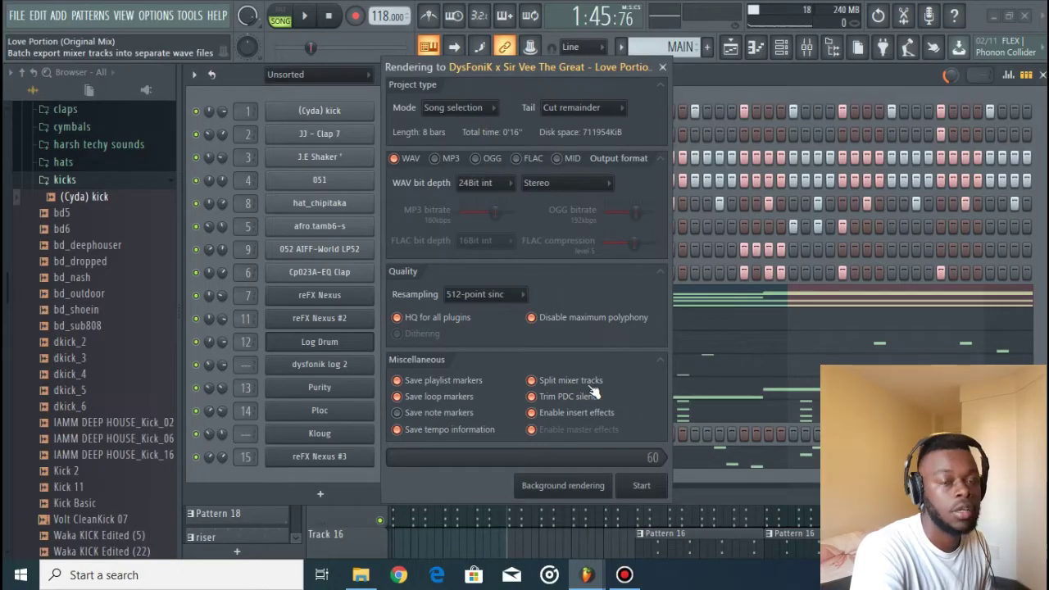
pyautogui.click(663, 67)
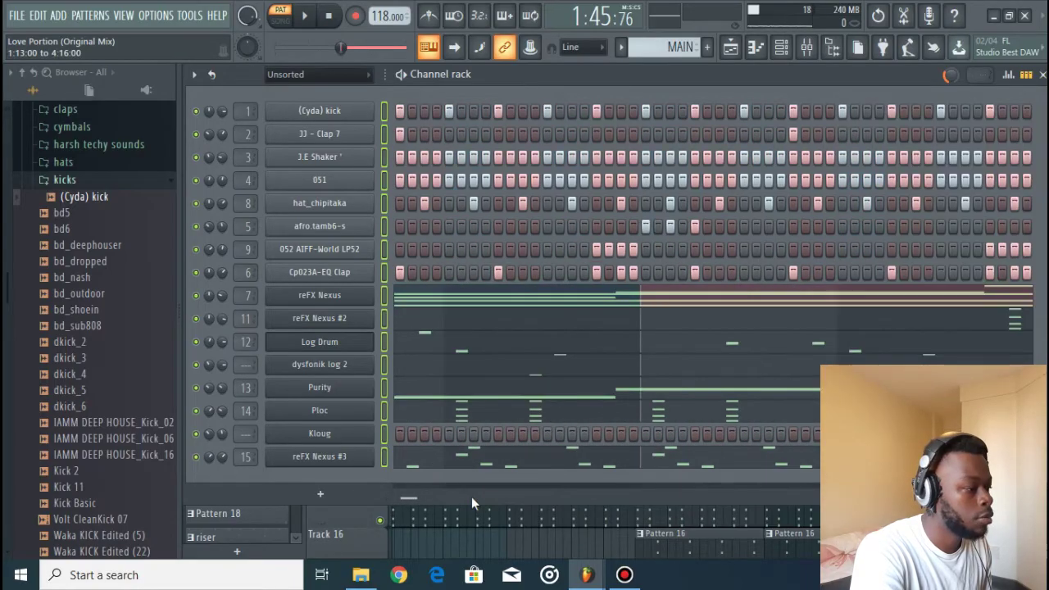
# Step: Export the pattern as Love Portion (tut).wav into the COLLABORATION folder and render it
pyautogui.click(16, 17)
pyautogui.moveTo(79, 150)
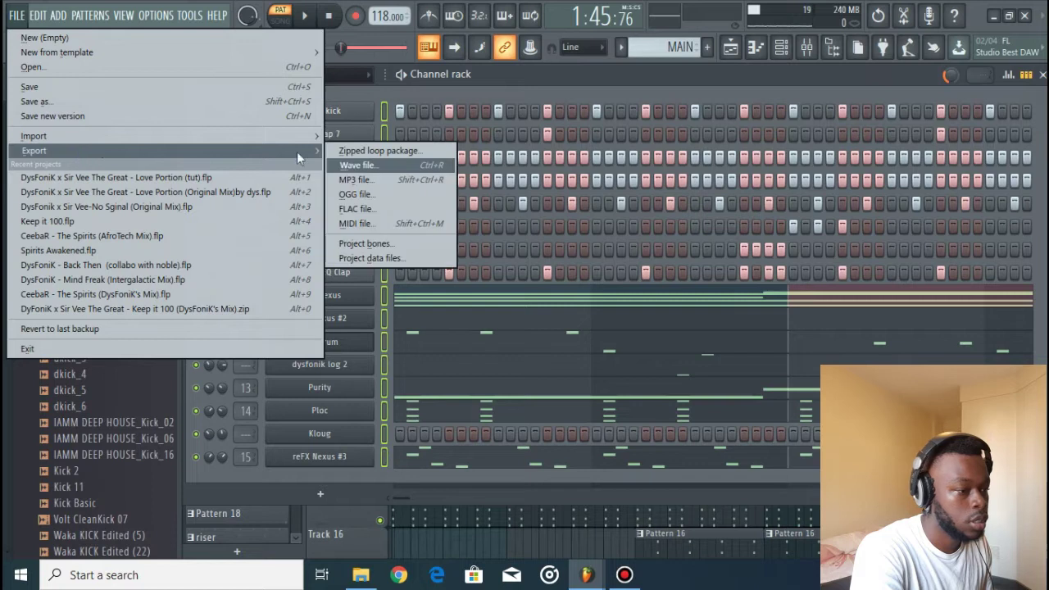
pyautogui.click(358, 165)
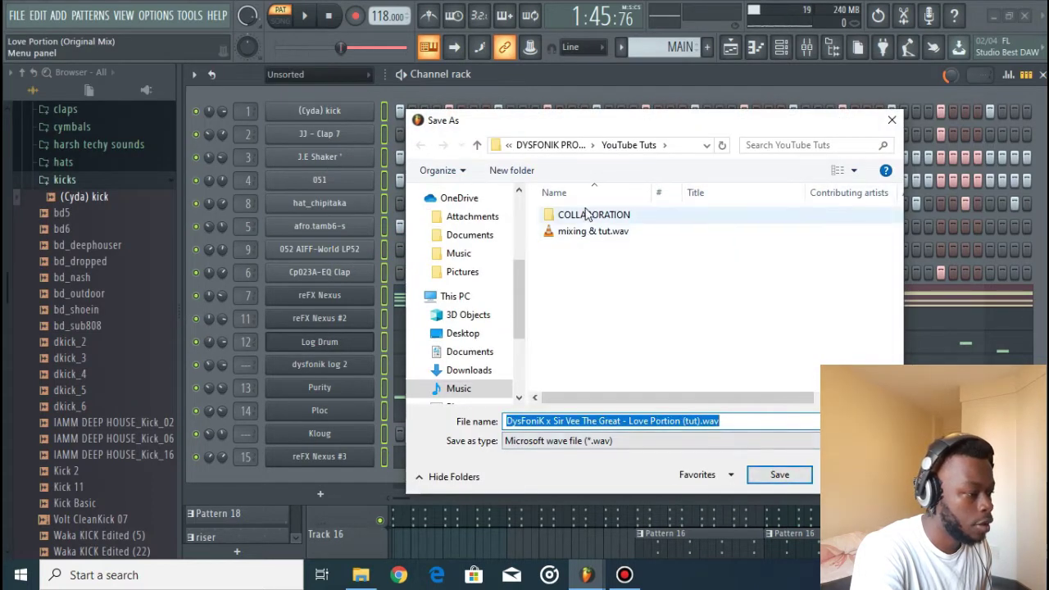
pyautogui.doubleClick(583, 215)
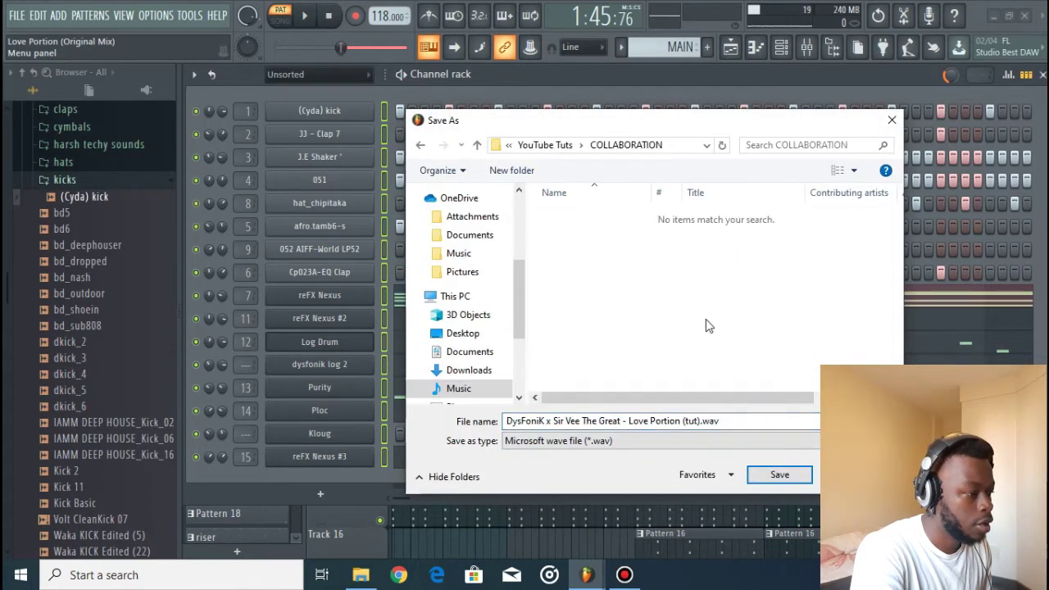
pyautogui.click(779, 475)
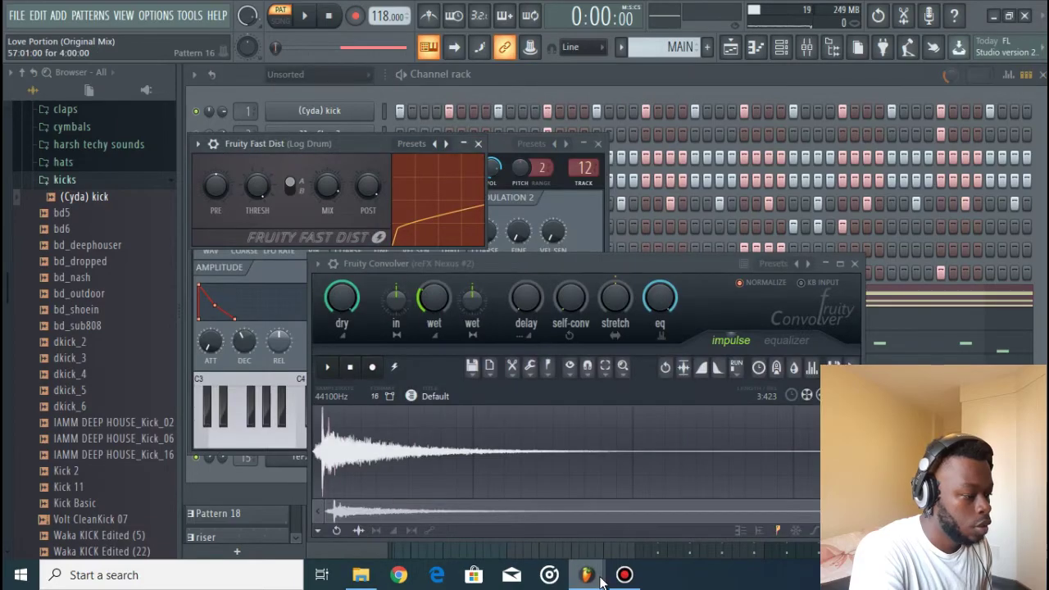
# Step: Bring up the second, empty project and change its 140 BPM tempo using a preset
pyautogui.moveTo(586, 574)
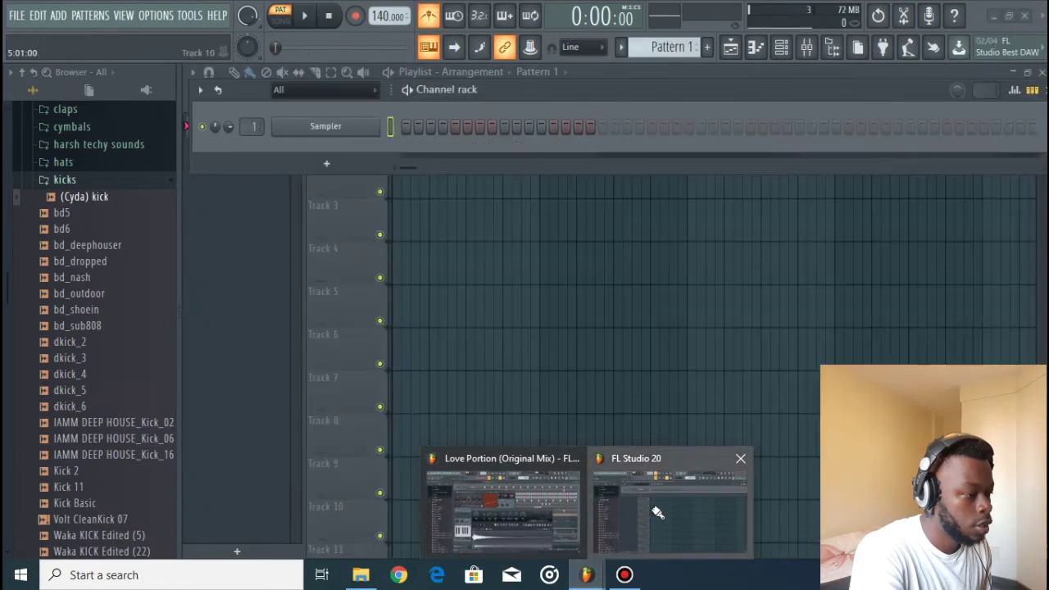
pyautogui.click(653, 510)
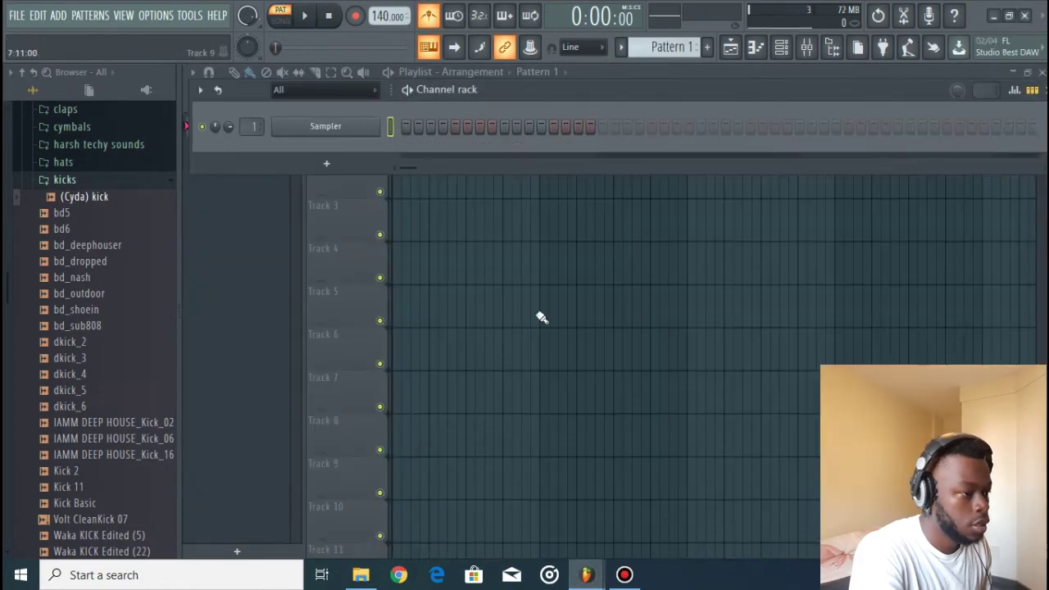
pyautogui.rightClick(373, 16)
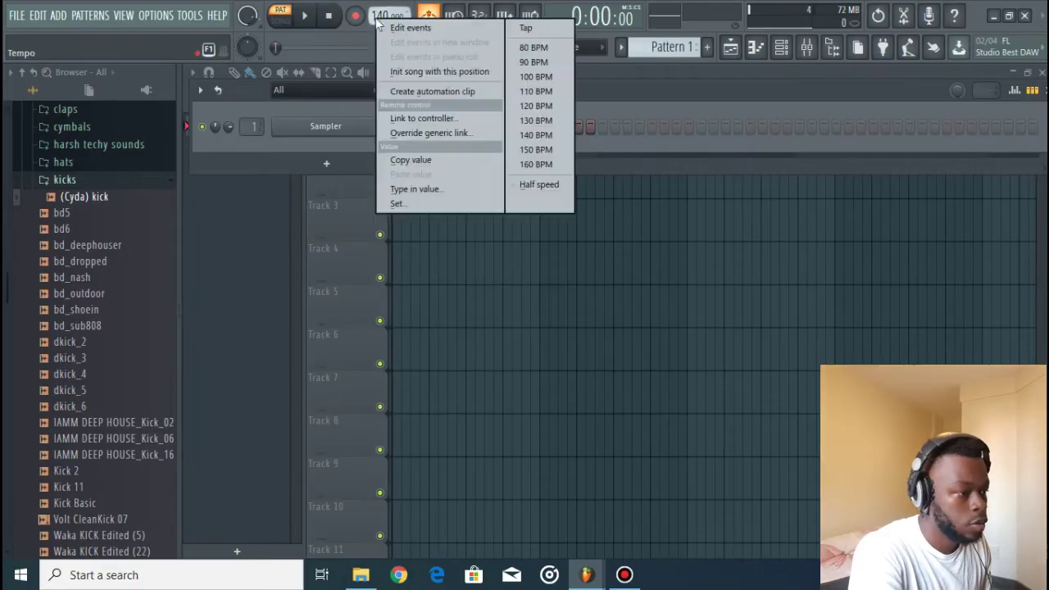
pyautogui.click(537, 107)
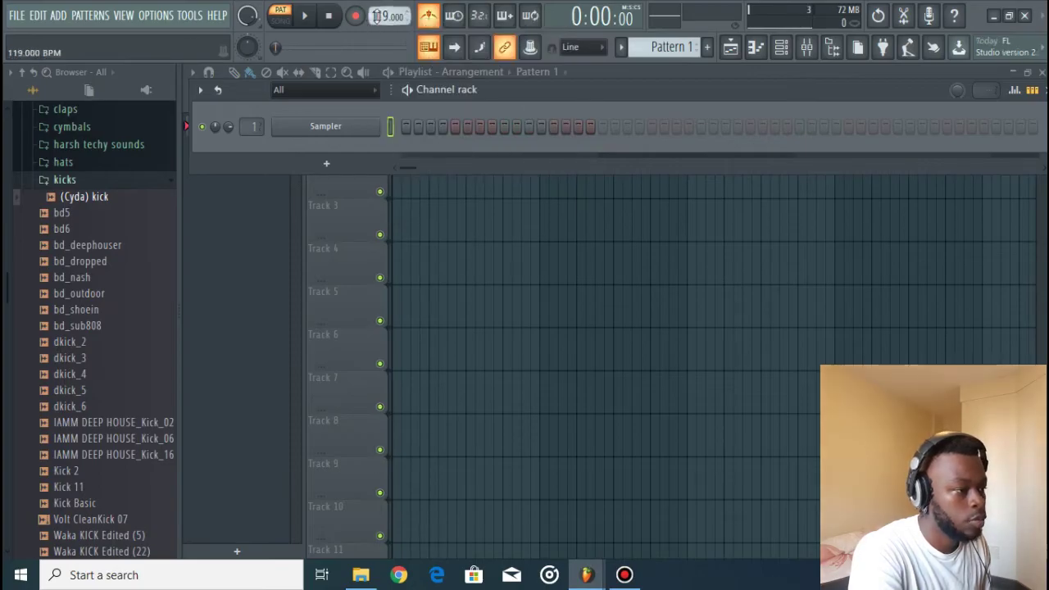
# Step: In the COLLABORATION folder, select the Master.wav and Current.wav stems
pyautogui.click(359, 577)
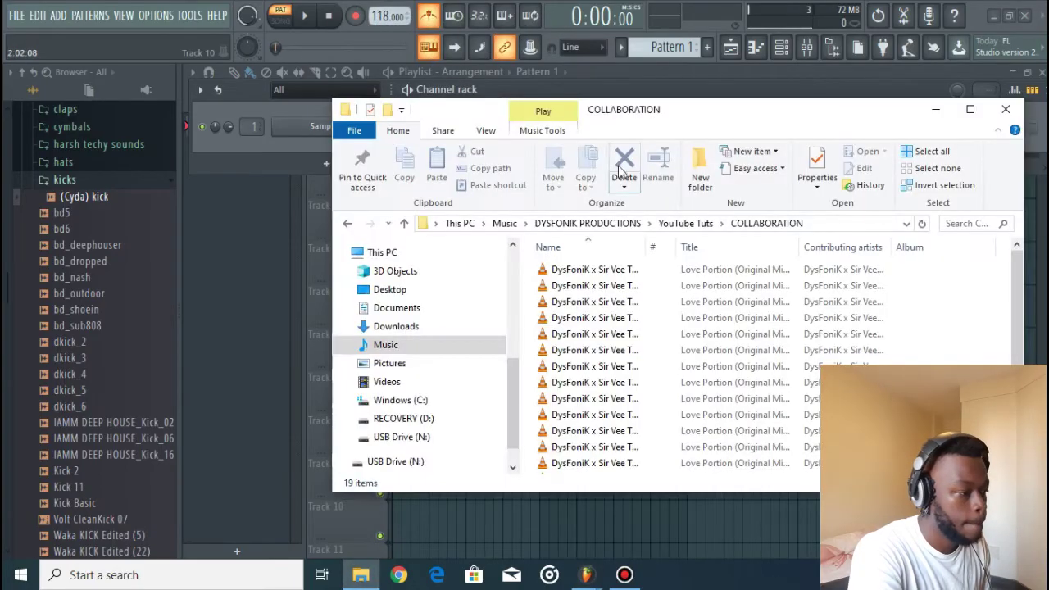
pyautogui.scroll(-2, 780, 378)
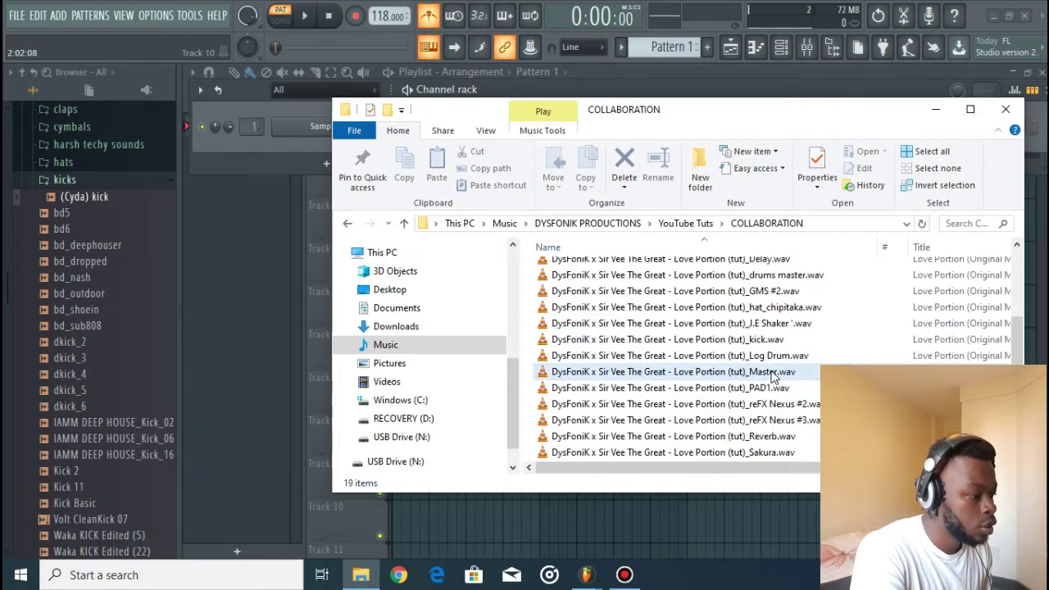
pyautogui.click(799, 373)
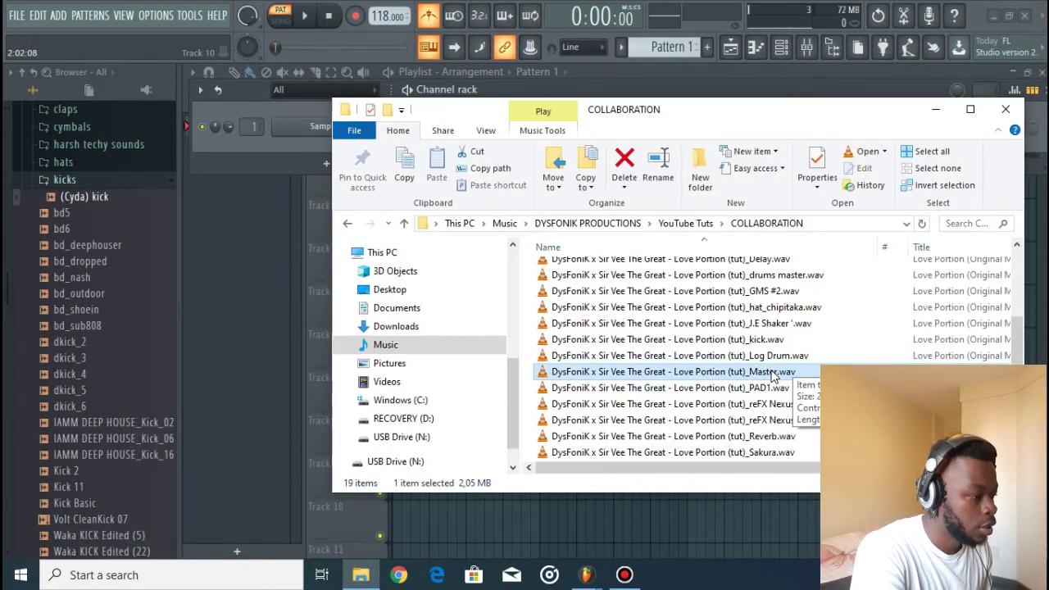
pyautogui.scroll(2, 770, 377)
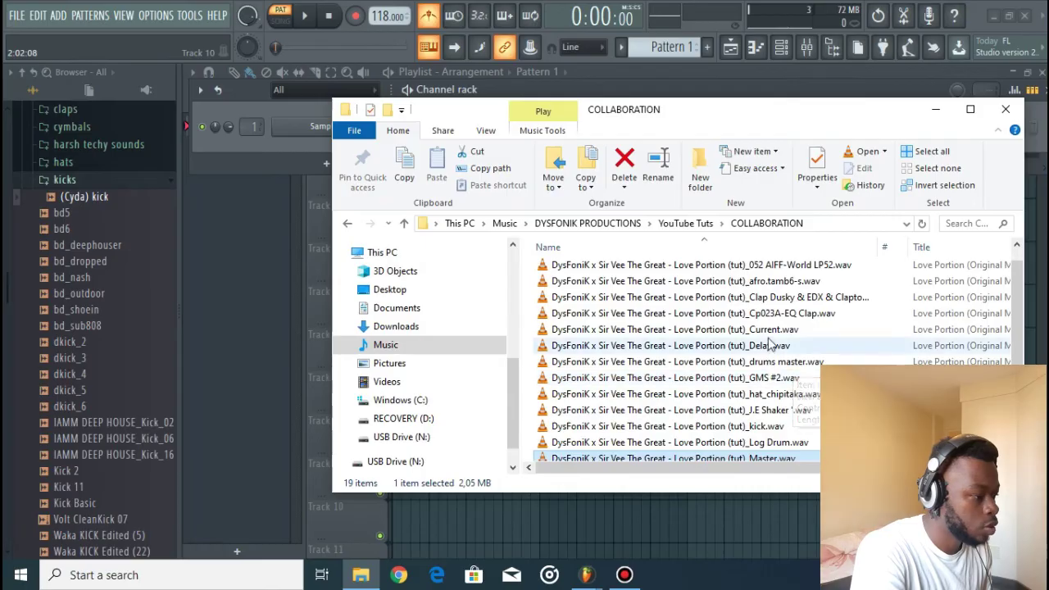
pyautogui.scroll(-2, 773, 413)
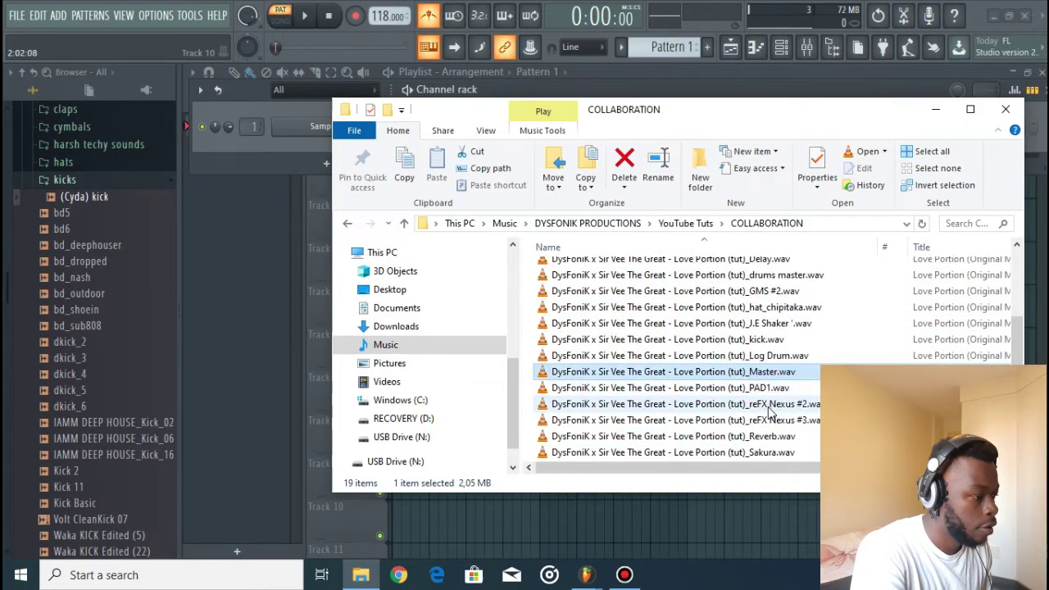
pyautogui.scroll(3, 781, 451)
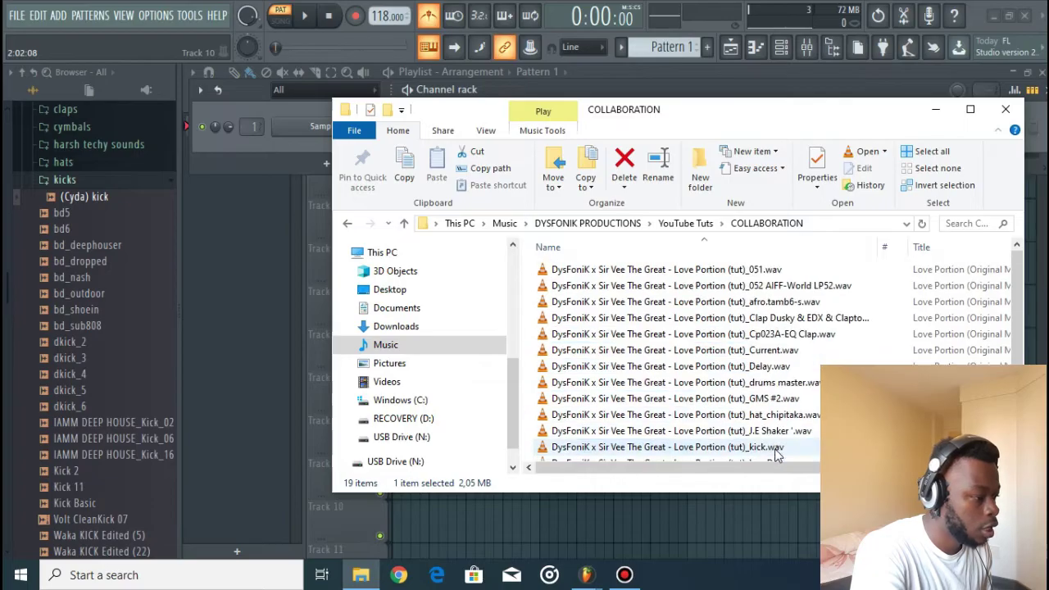
pyautogui.keyDown('ctrl'); pyautogui.click(780, 351); pyautogui.keyUp('ctrl')
pyautogui.scroll(-2, 774, 360)
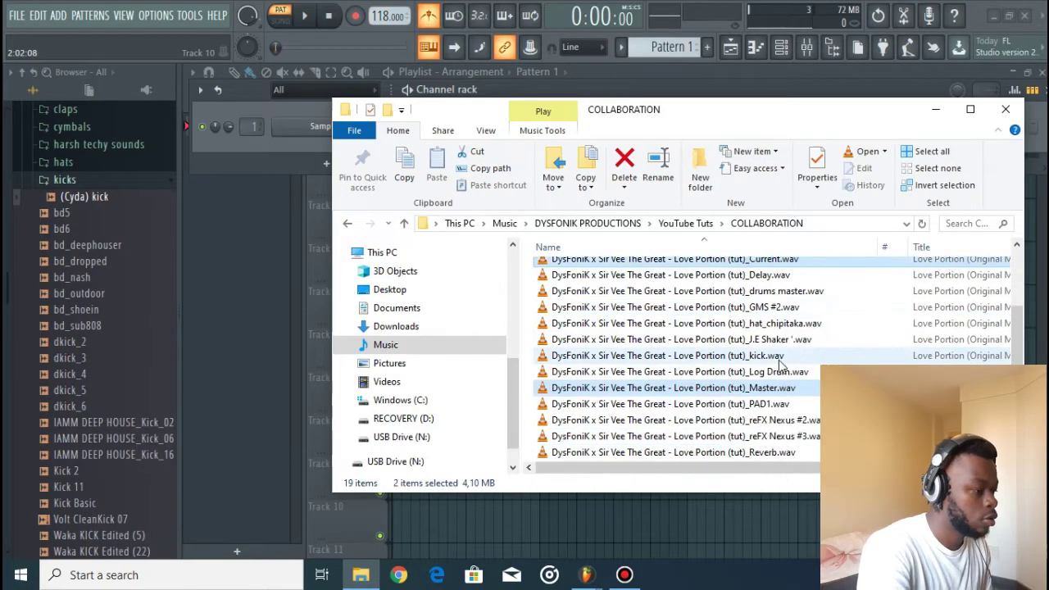
pyautogui.scroll(1, 770, 364)
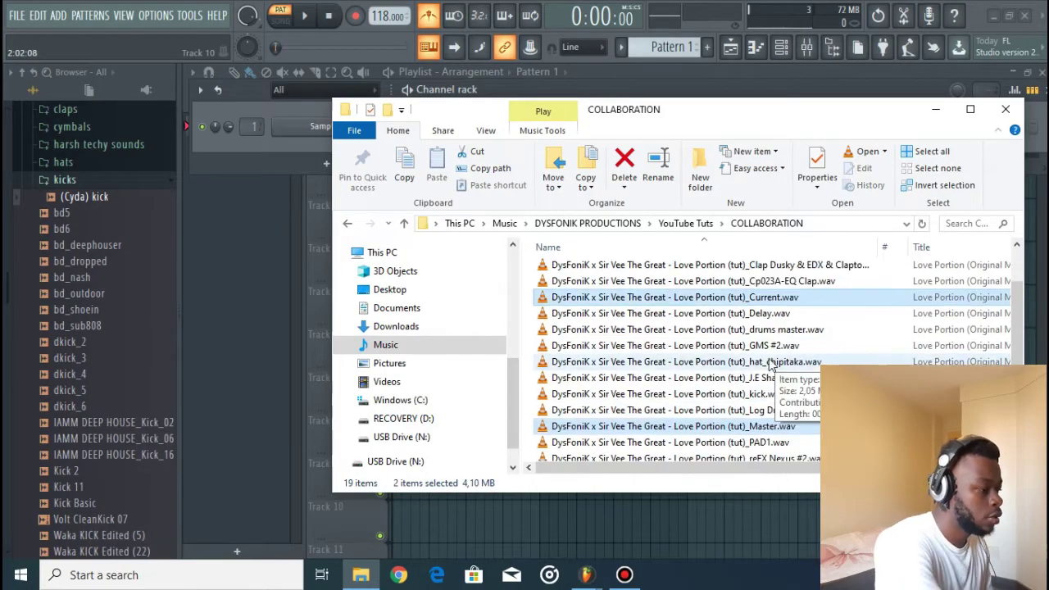
# Step: Delete those two stems and select all 17 remaining WAV files
pyautogui.rightClick(730, 300)
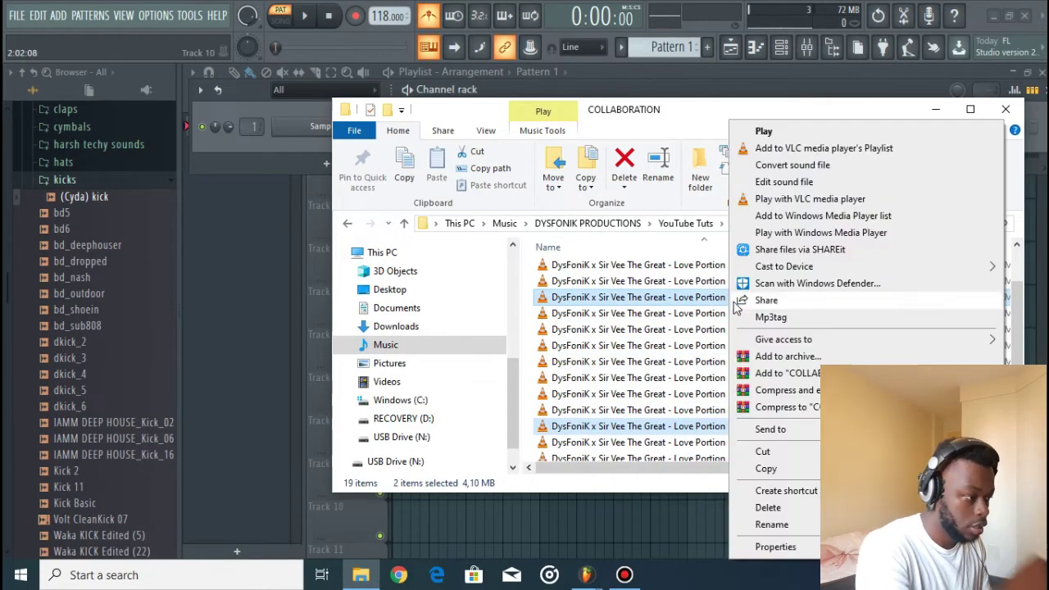
pyautogui.click(768, 507)
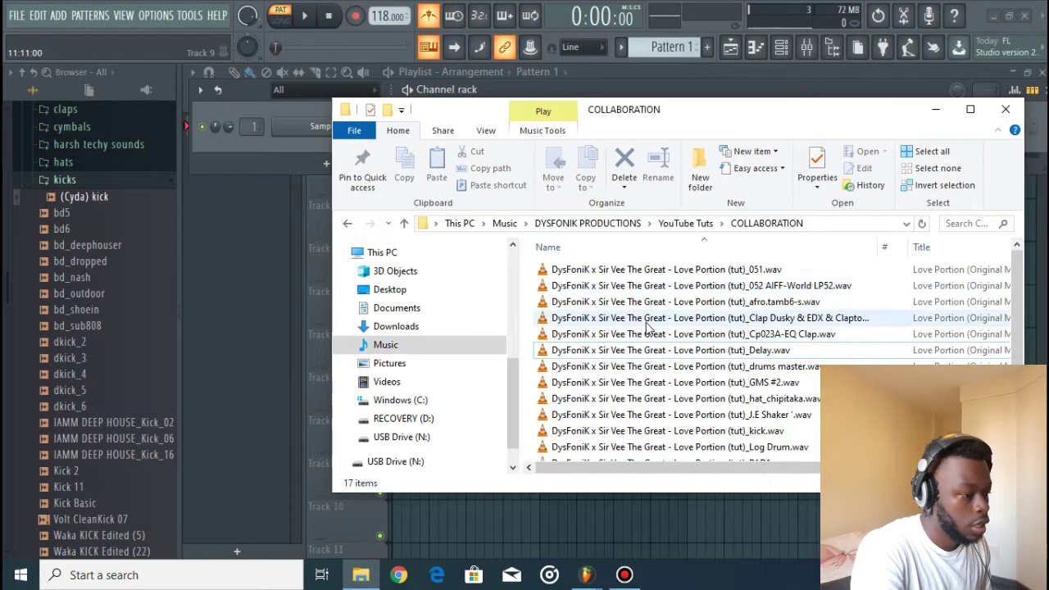
pyautogui.hotkey('ctrl', 'a')
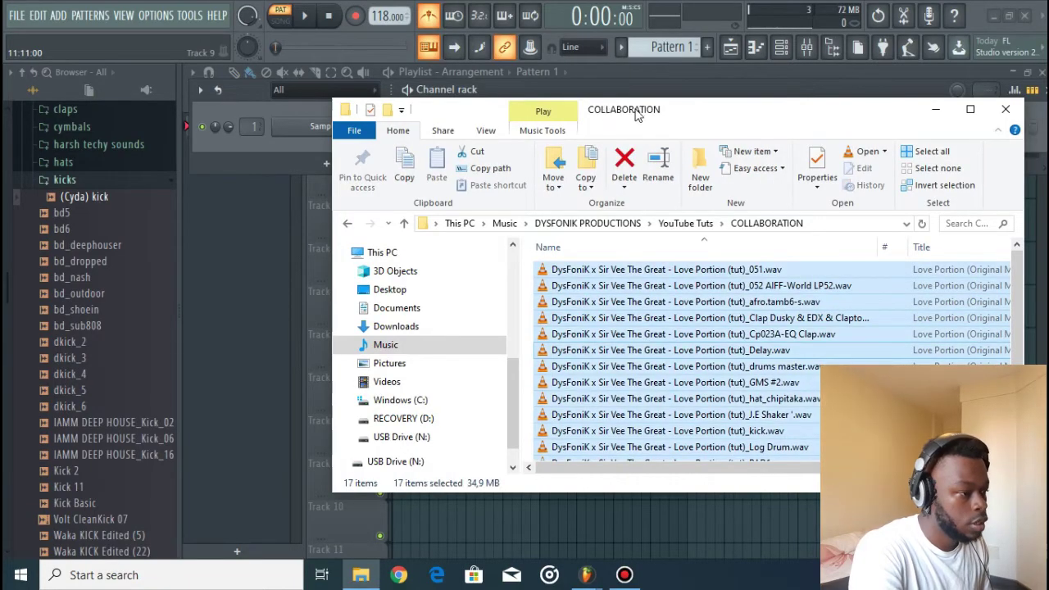
# Step: Drop the 17 selected stems onto the Playlist as audio clips
pyautogui.moveTo(662, 117); pyautogui.dragTo(823, 137)
pyautogui.click(344, 225)
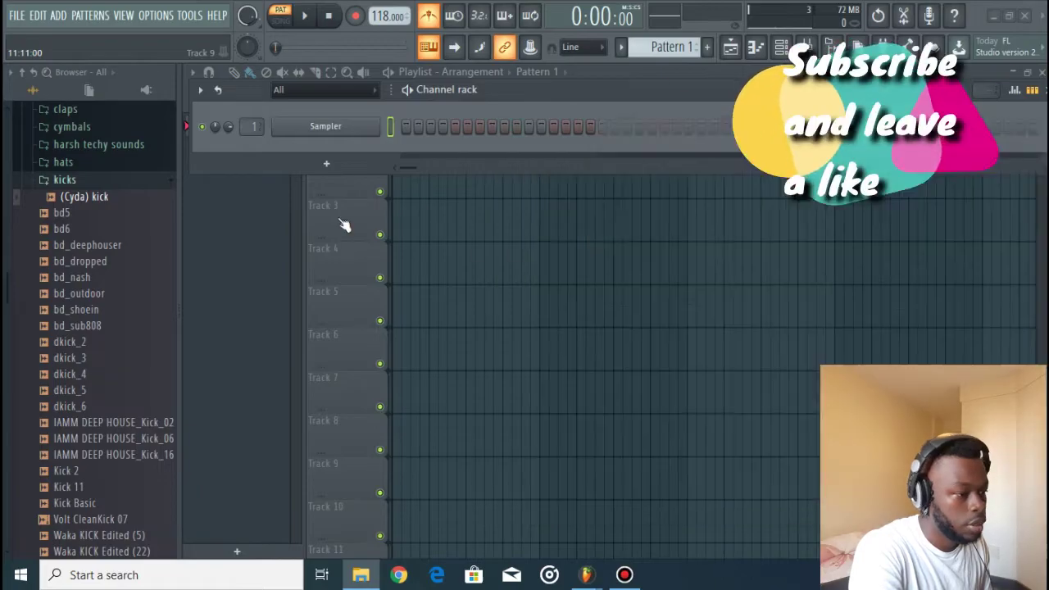
pyautogui.moveTo(344, 225); pyautogui.dragTo(433, 299)
pyautogui.click(410, 326)
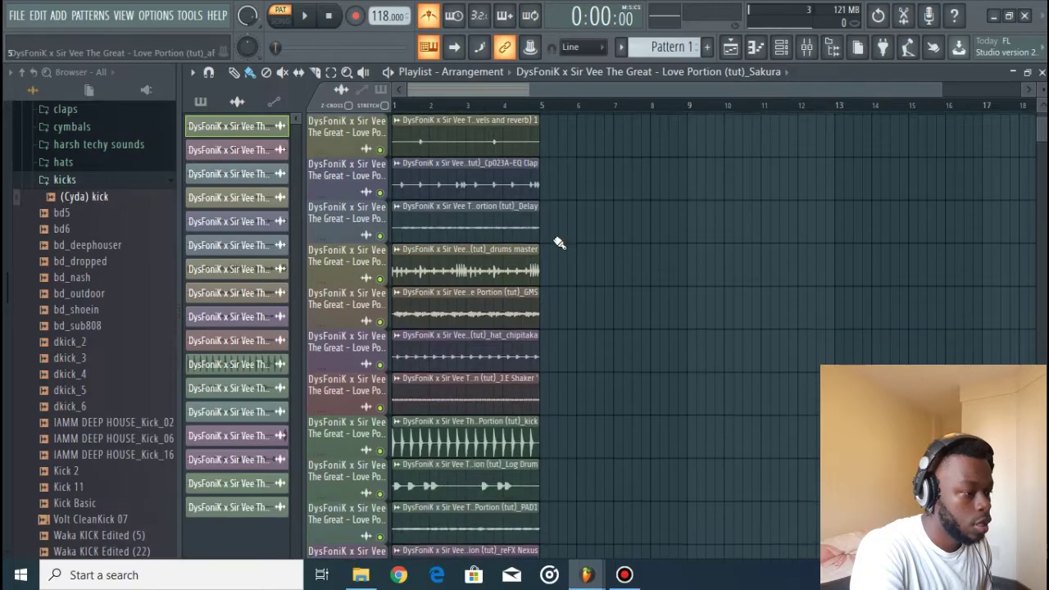
# Step: Repeat the bar 1–5 section of clips out to bar 21 with Ctrl+B and switch to Song mode
pyautogui.scroll(-3, 559, 242)
pyautogui.moveTo(586, 536); pyautogui.dragTo(510, 191)
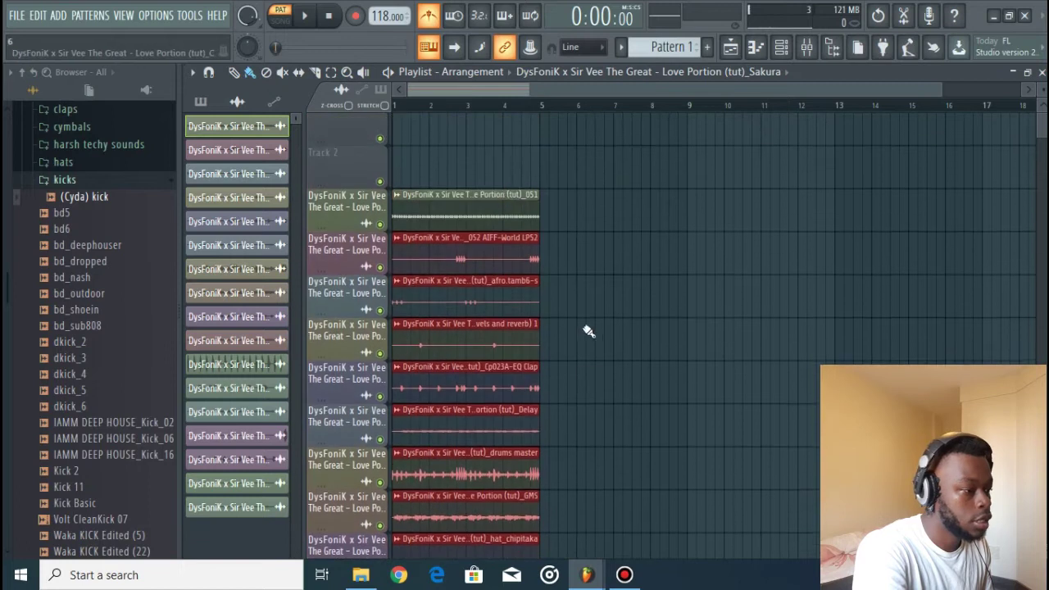
pyautogui.moveTo(582, 304); pyautogui.dragTo(565, 251)
pyautogui.hotkey('ctrl', 'b')
pyautogui.hotkey('ctrl', 'b')
pyautogui.hotkey('ctrl', 'b')
pyautogui.hotkey('ctrl', 'b')
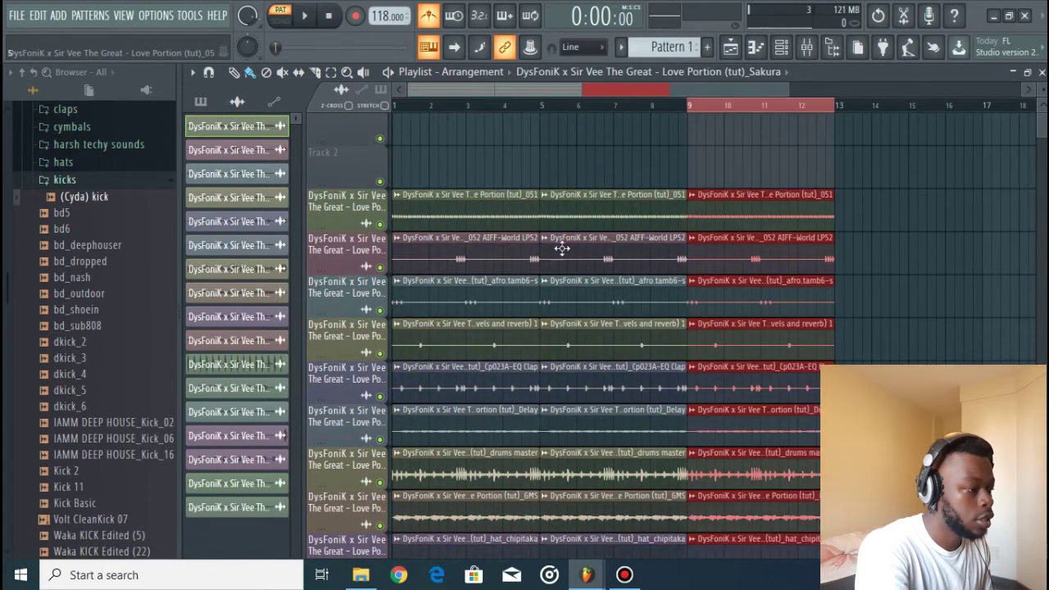
pyautogui.click(287, 16)
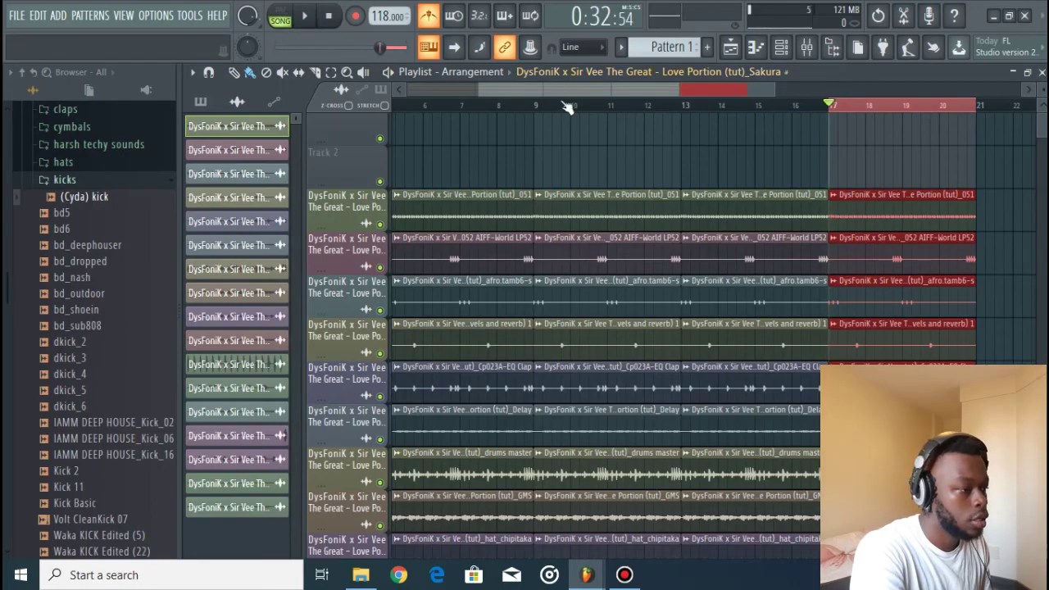
pyautogui.hotkey('ctrl', 'd')
# Step: Play the song to check the repeated stem clips, then stop
pyautogui.press('space')
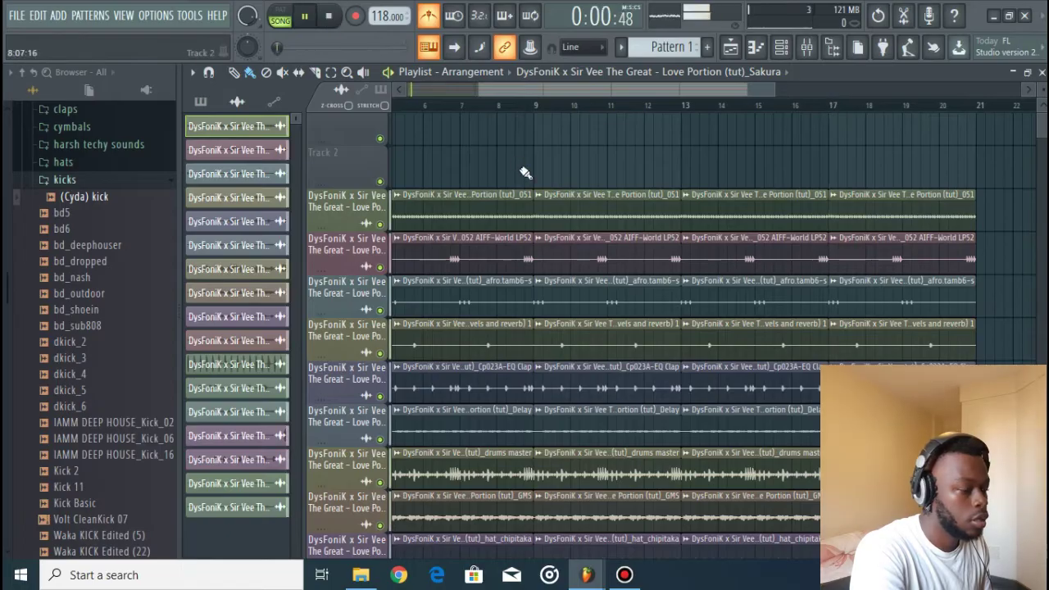
pyautogui.scroll(-2, 524, 172)
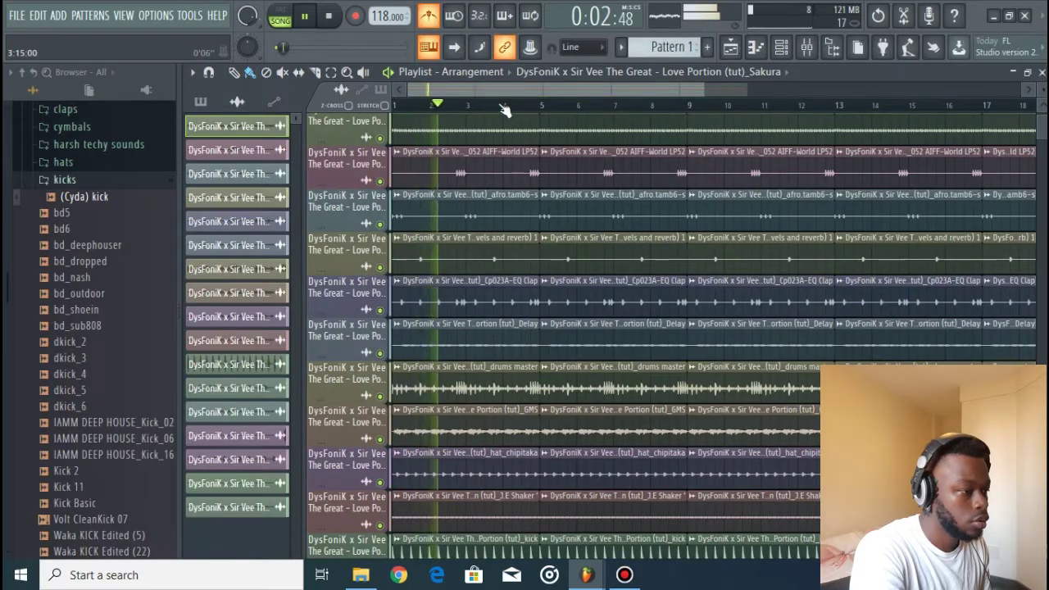
pyautogui.scroll(-3, 504, 109)
pyautogui.scroll(-6, 545, 218)
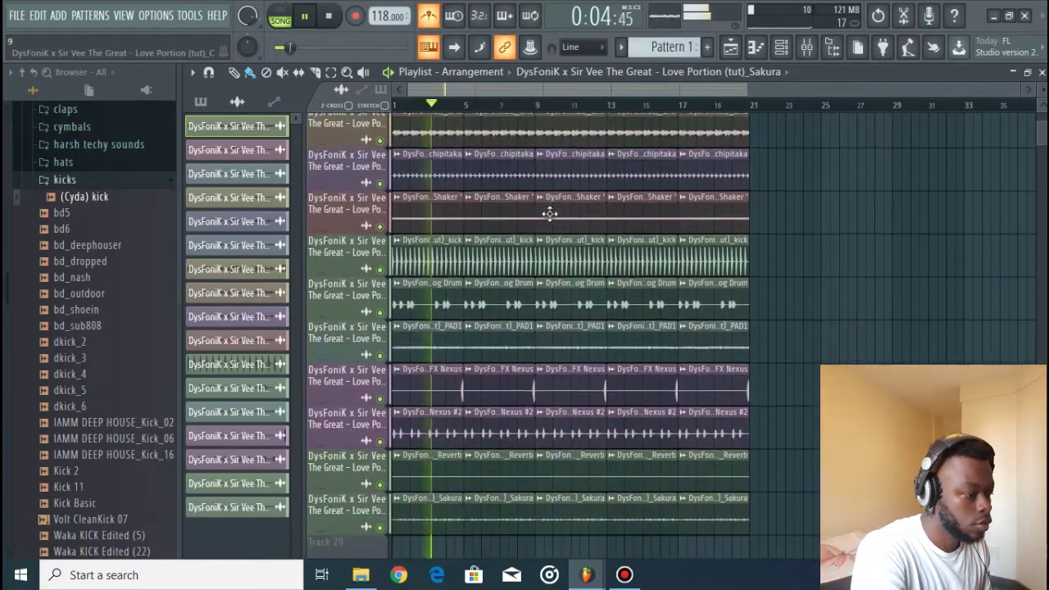
pyautogui.moveTo(784, 492); pyautogui.dragTo(395, 96)
pyautogui.press('space')
pyautogui.scroll(4, 565, 109)
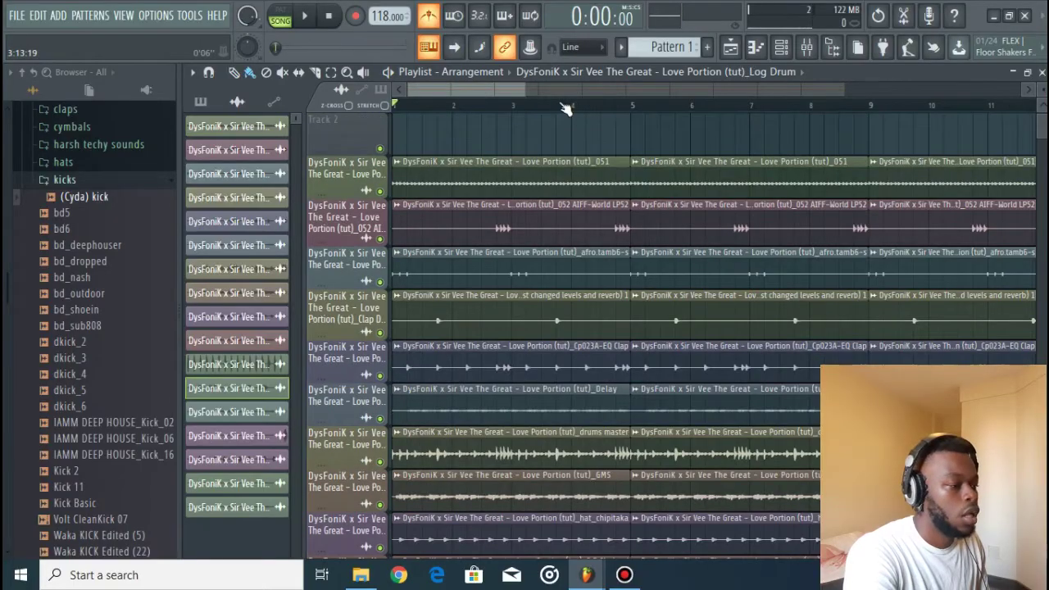
# Step: Open the 052 AIFF-World LPS2 clip's settings and move the window higher up
pyautogui.doubleClick(533, 229)
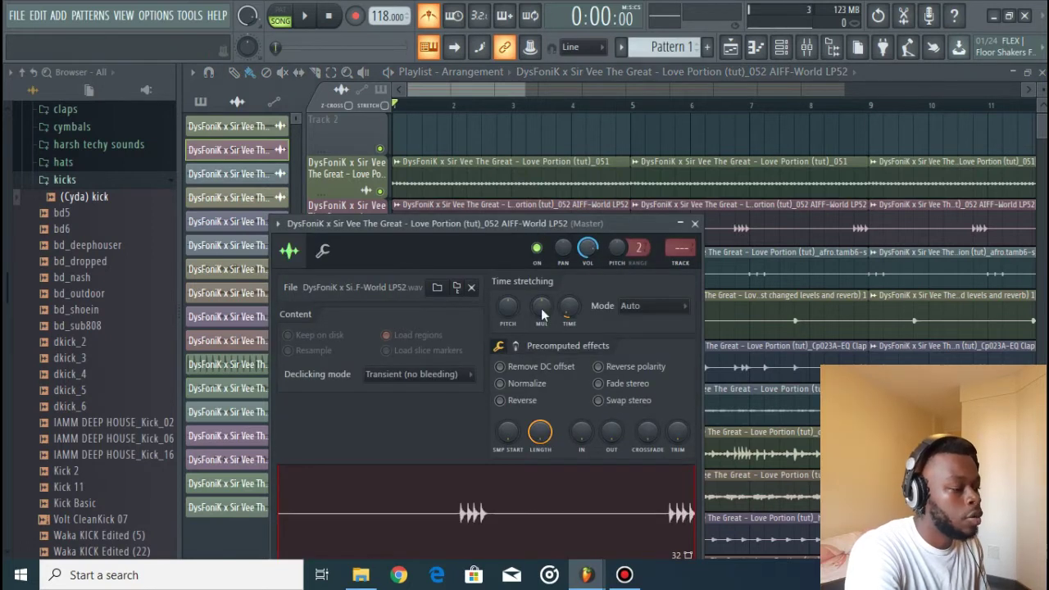
pyautogui.moveTo(503, 231); pyautogui.dragTo(499, 154)
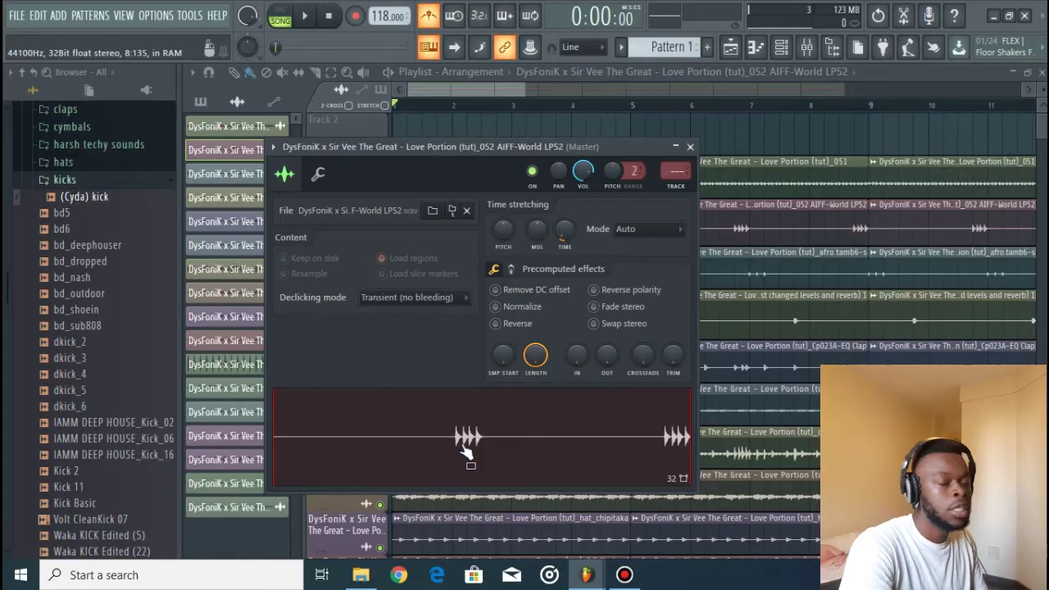
# Step: Close the sample channel settings and switch to the Love Portion (Original Mix) project
pyautogui.click(691, 147)
pyautogui.moveTo(586, 574)
pyautogui.click(549, 531)
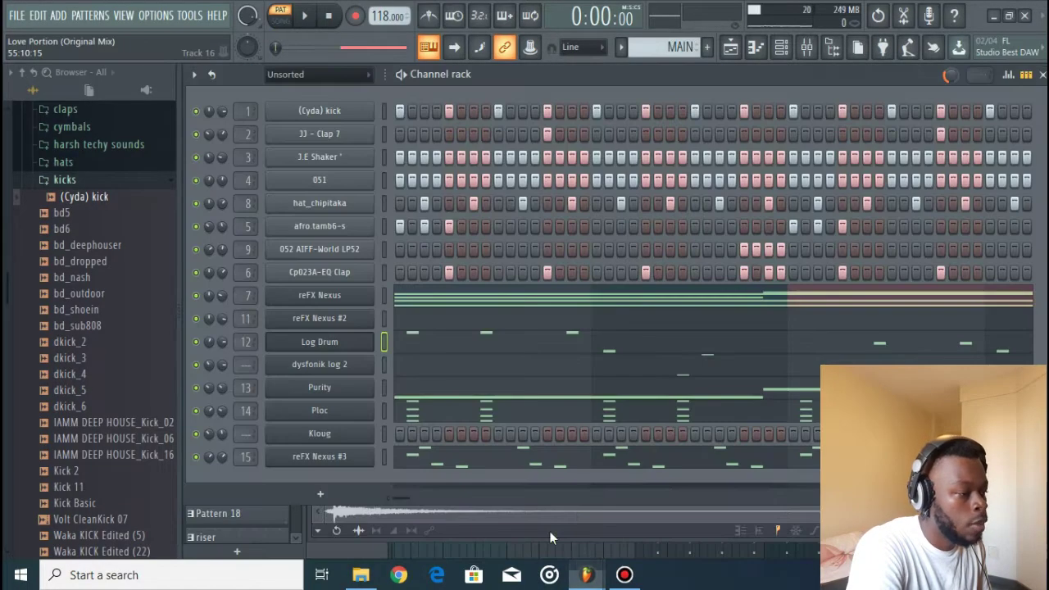
# Step: Run the Prepare for MIDI export macro and confirm turning channels into MIDI Out
pyautogui.click(190, 15)
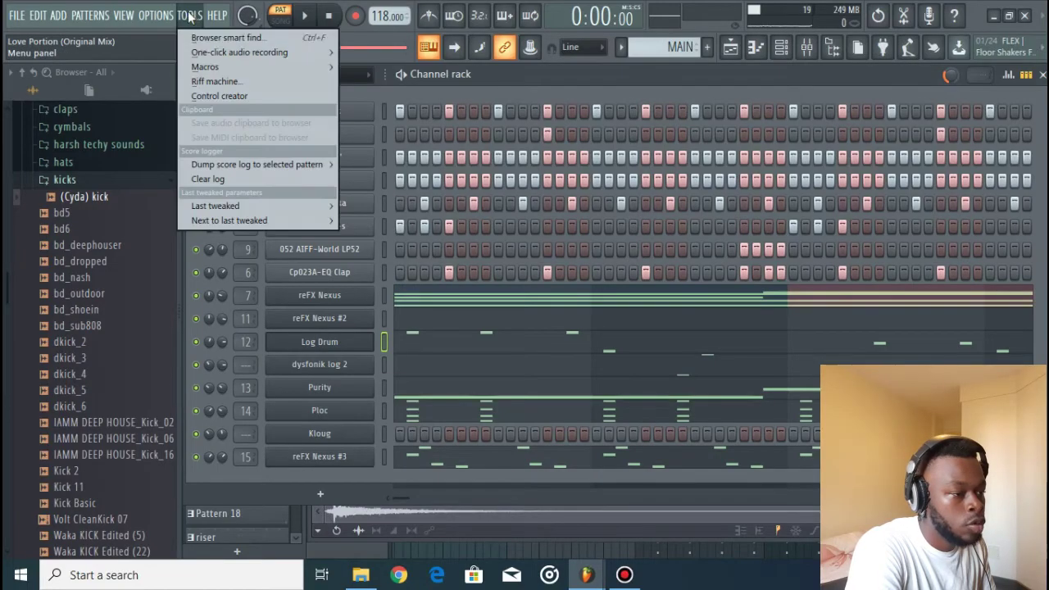
pyautogui.moveTo(225, 66)
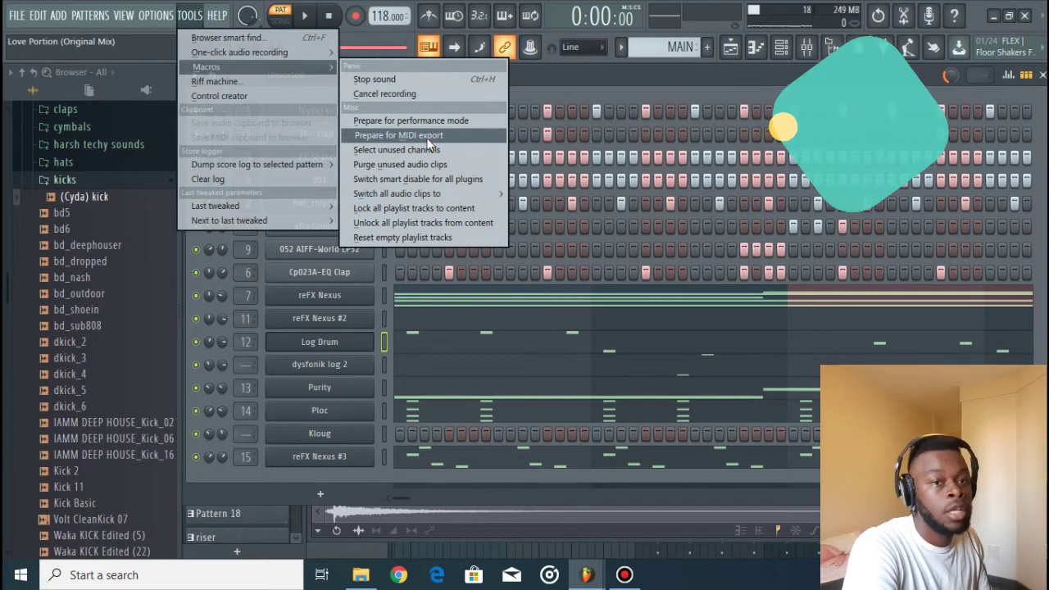
pyautogui.click(398, 135)
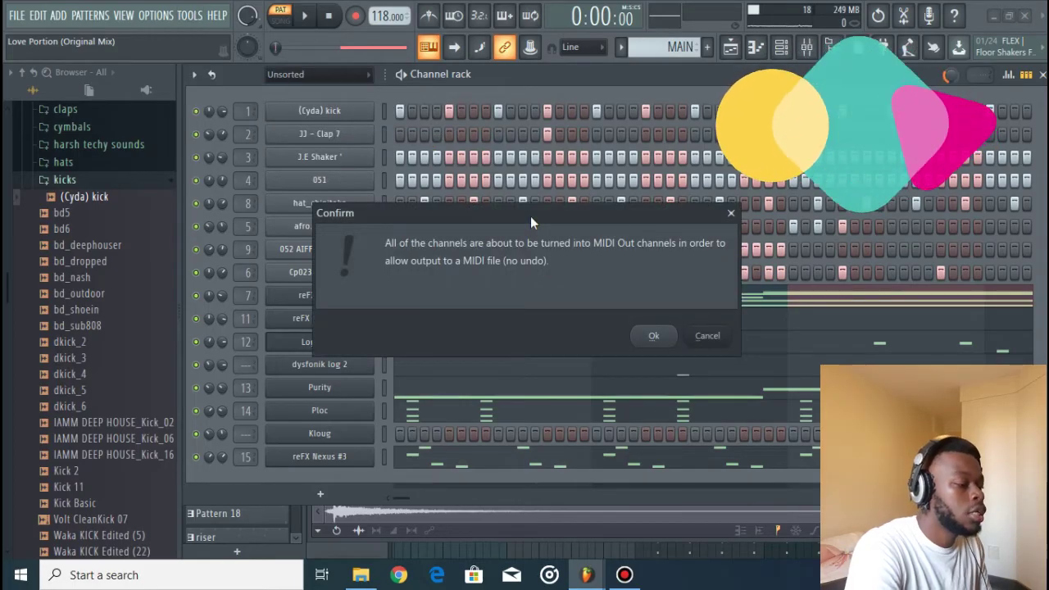
pyautogui.moveTo(530, 216); pyautogui.dragTo(518, 174)
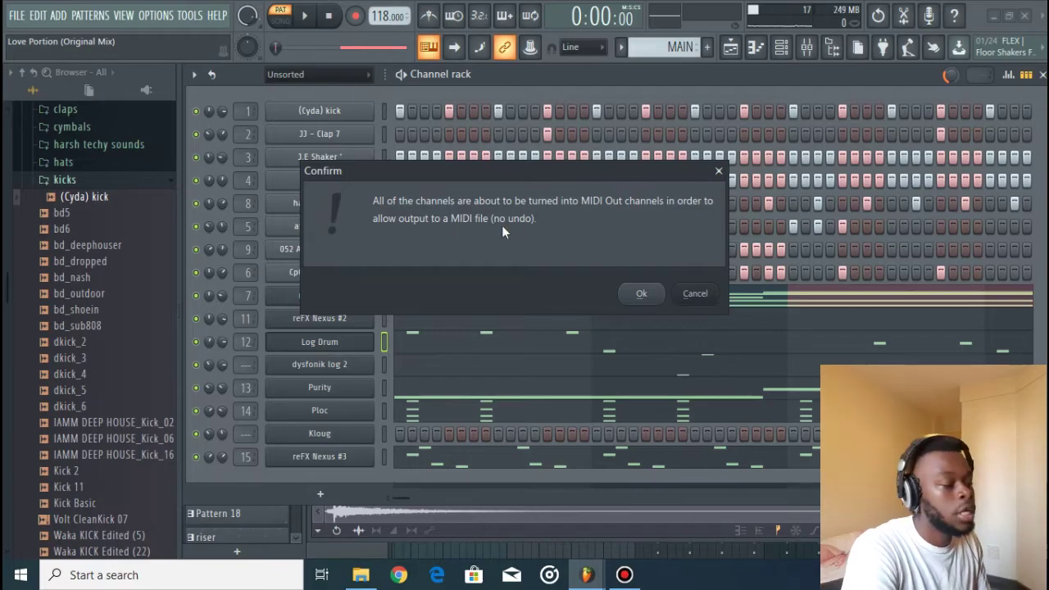
pyautogui.click(642, 294)
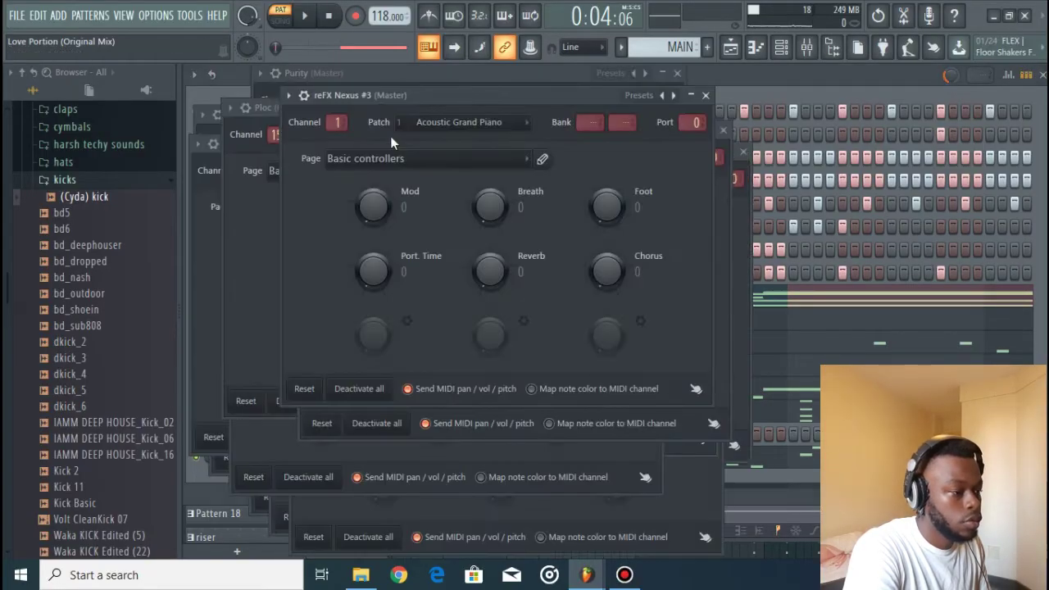
# Step: Bring the channel rack in front, play the pattern briefly, then stop
pyautogui.click(736, 93)
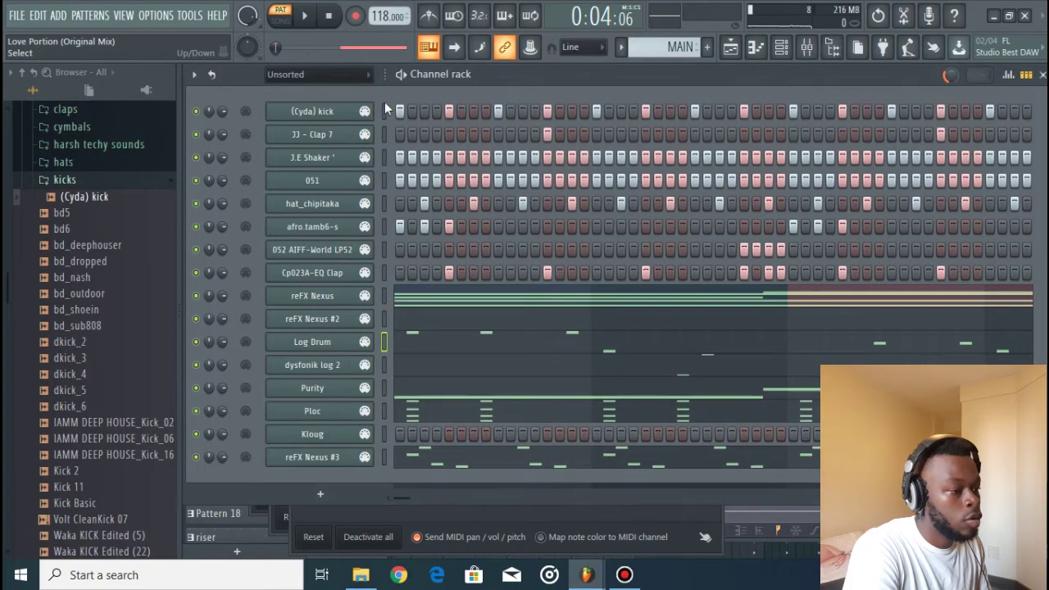
pyautogui.click(305, 16)
pyautogui.press('space')
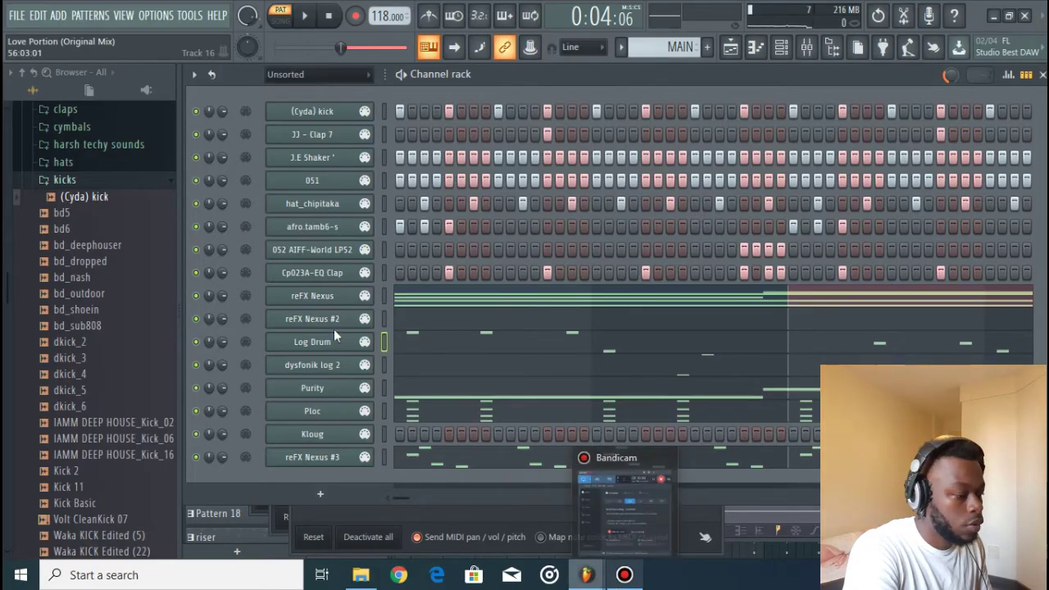
# Step: Start a MIDI file export of the project and go into the COLLABORATION folder
pyautogui.click(16, 18)
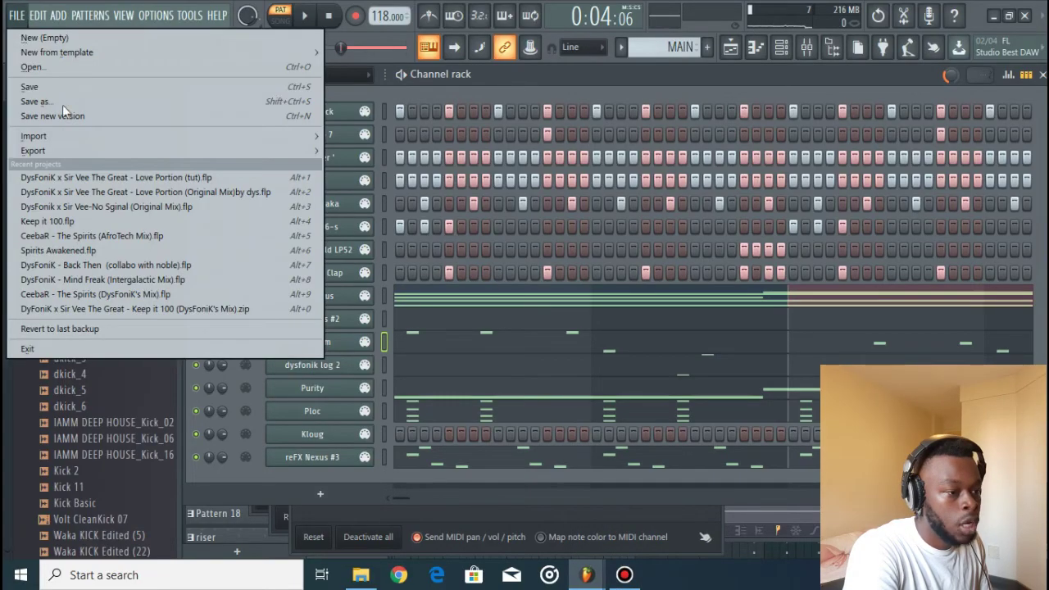
pyautogui.moveTo(80, 154)
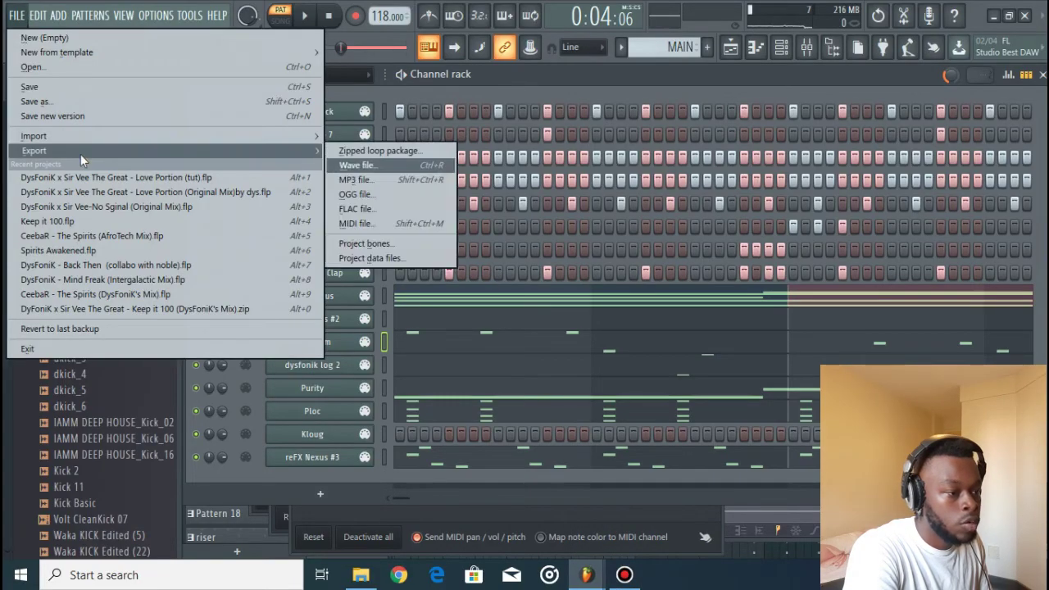
pyautogui.click(367, 224)
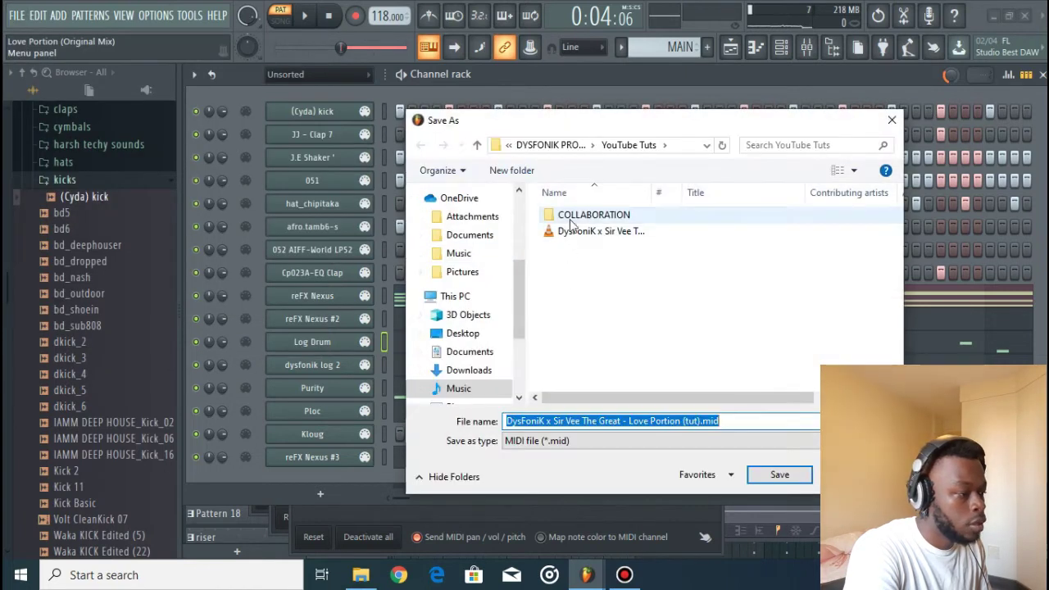
pyautogui.doubleClick(573, 218)
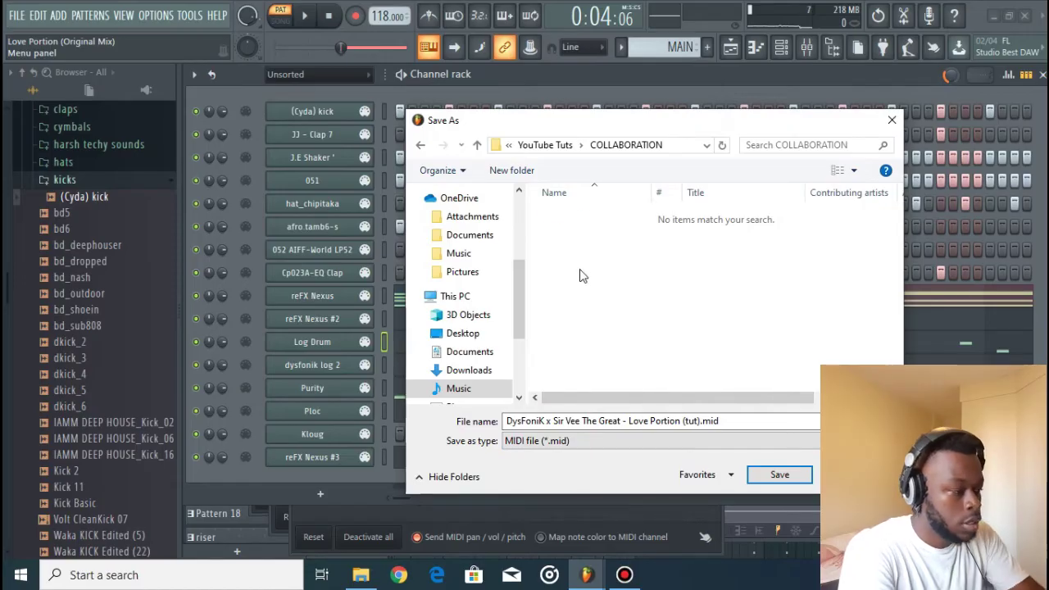
# Step: Create a new folder named MIDI FILE and save the MIDI export inside it
pyautogui.hotkey('ctrl', 'shift', 'n')
pyautogui.write('MIDI FILE')
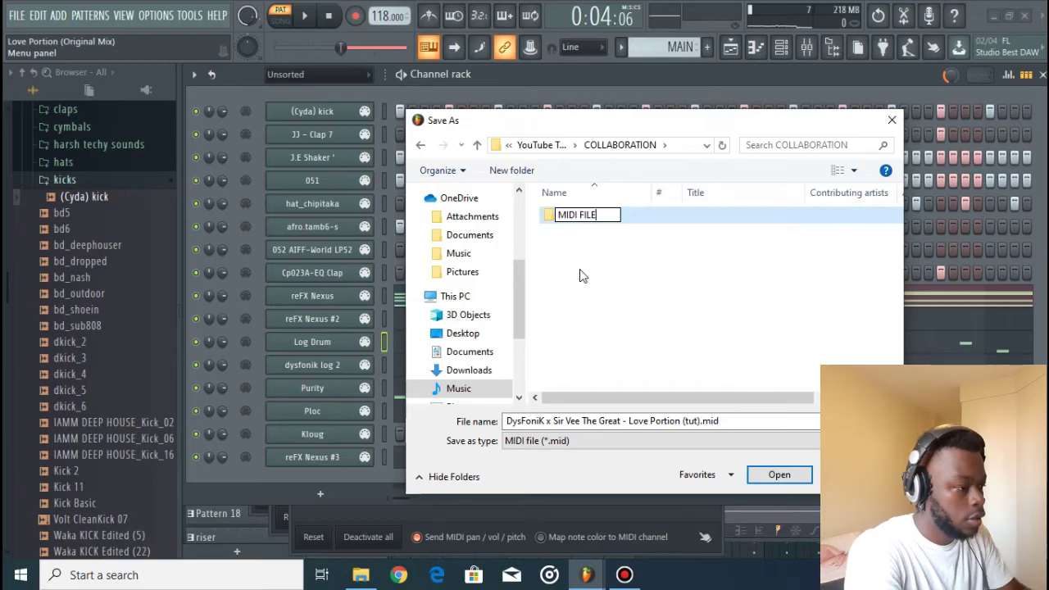
pyautogui.press('Return')
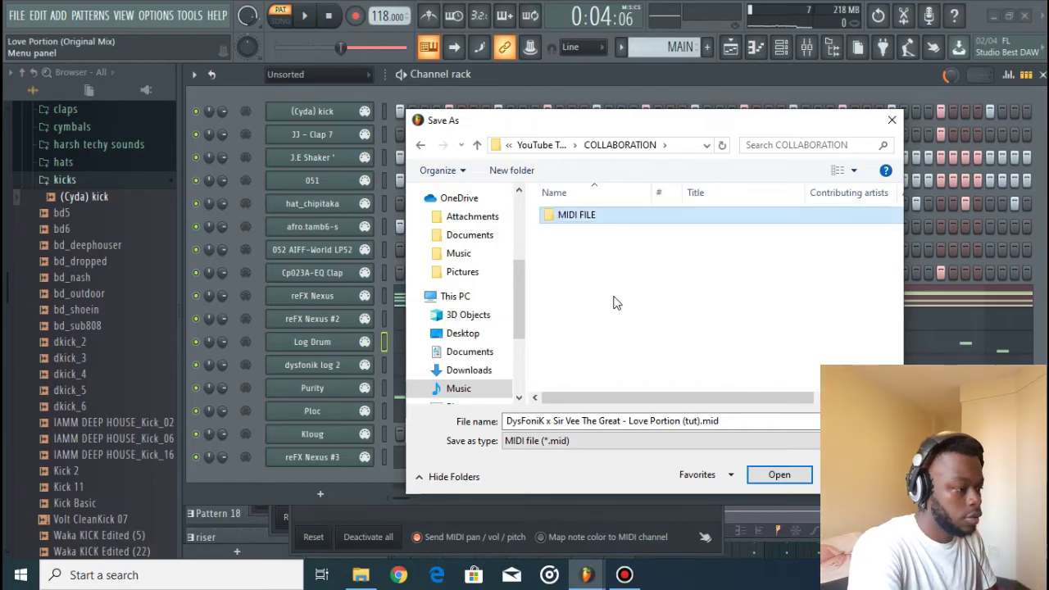
pyautogui.doubleClick(616, 221)
pyautogui.click(788, 474)
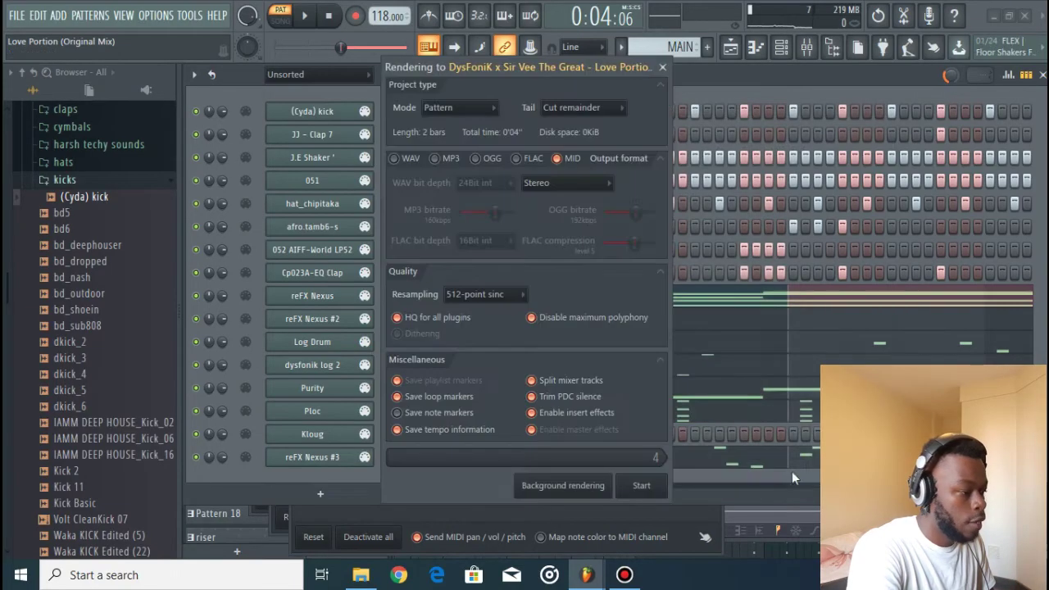
# Step: Render the MIDI export, then open the MIDI FILE folder to find Love Portion (tut).mid
pyautogui.click(652, 484)
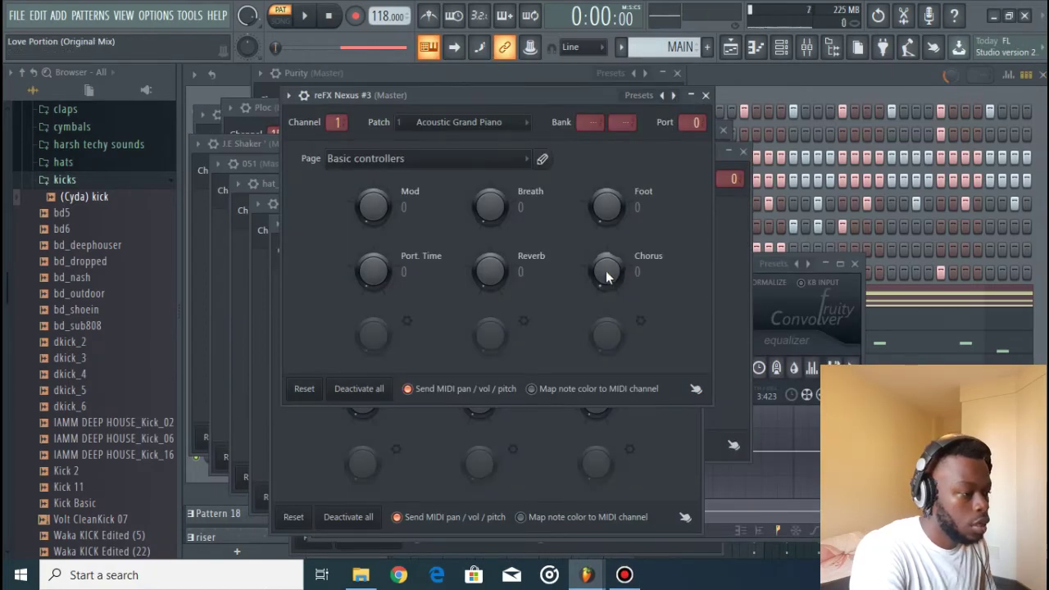
pyautogui.moveTo(360, 575)
pyautogui.click(363, 508)
pyautogui.doubleClick(757, 305)
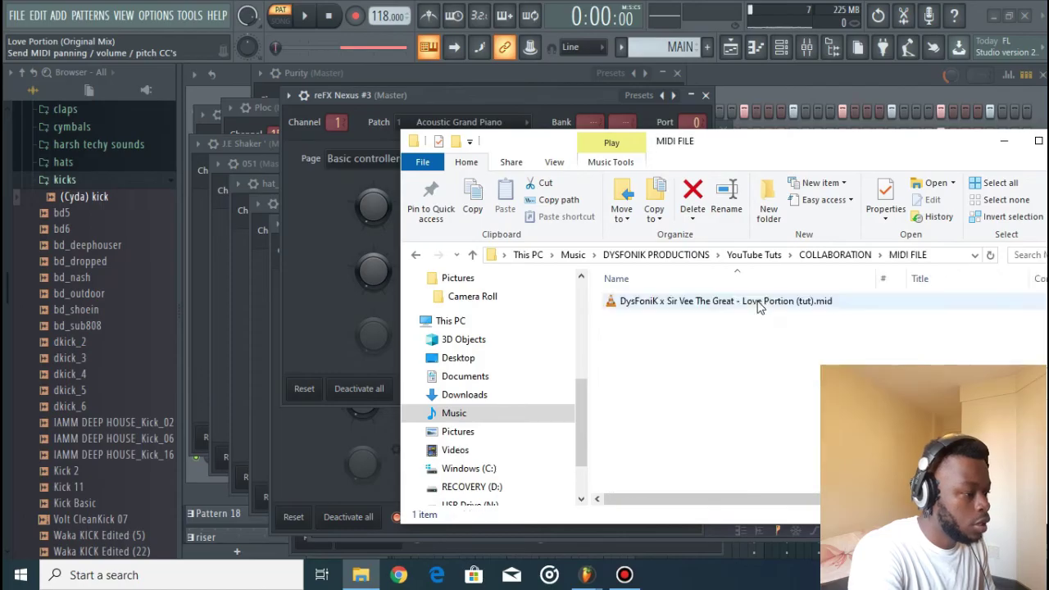
# Step: Drop the exported .mid onto the tutorial project's channel rack and accept importing all tracks
pyautogui.moveTo(606, 576)
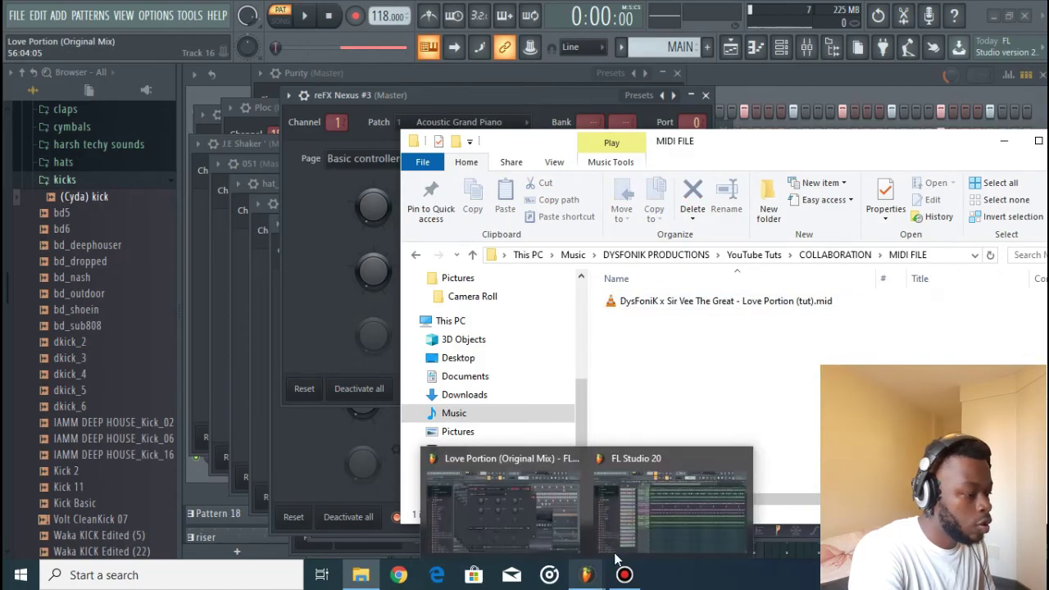
pyautogui.click(640, 525)
pyautogui.click(780, 49)
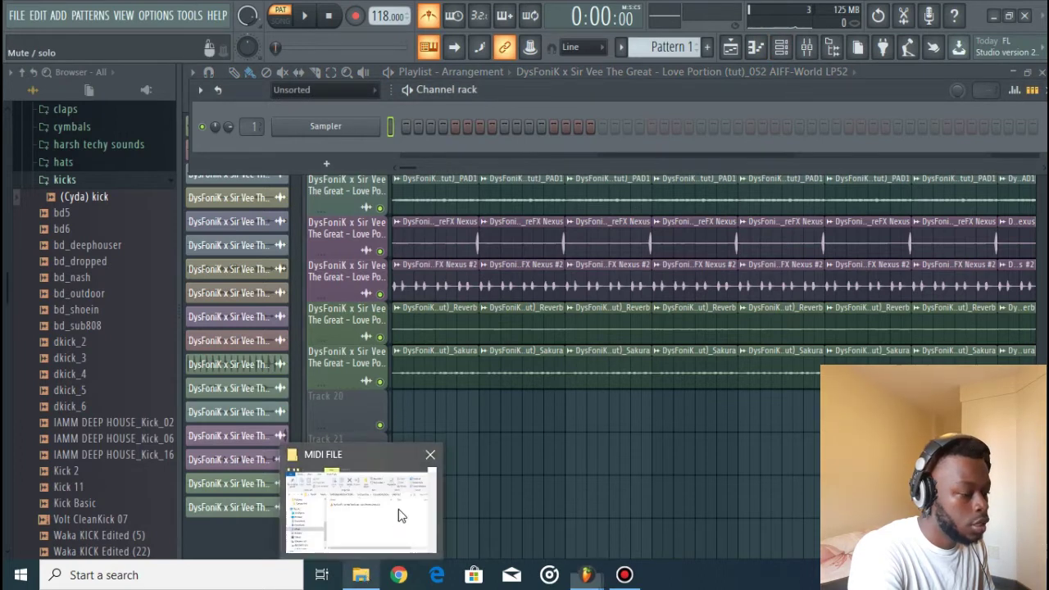
pyautogui.click(365, 578)
pyautogui.moveTo(724, 308); pyautogui.dragTo(289, 127)
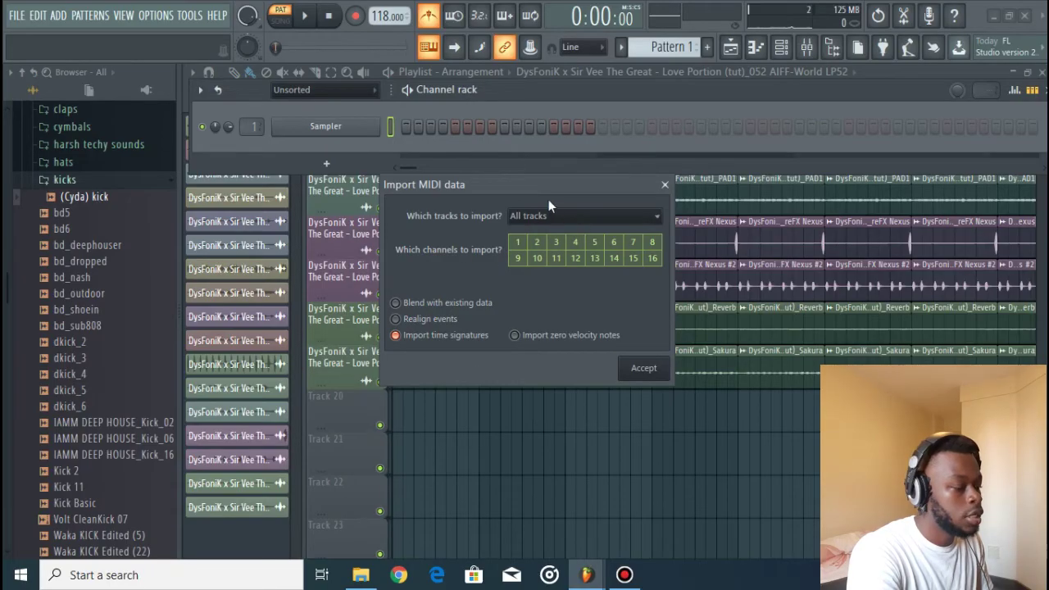
pyautogui.click(643, 368)
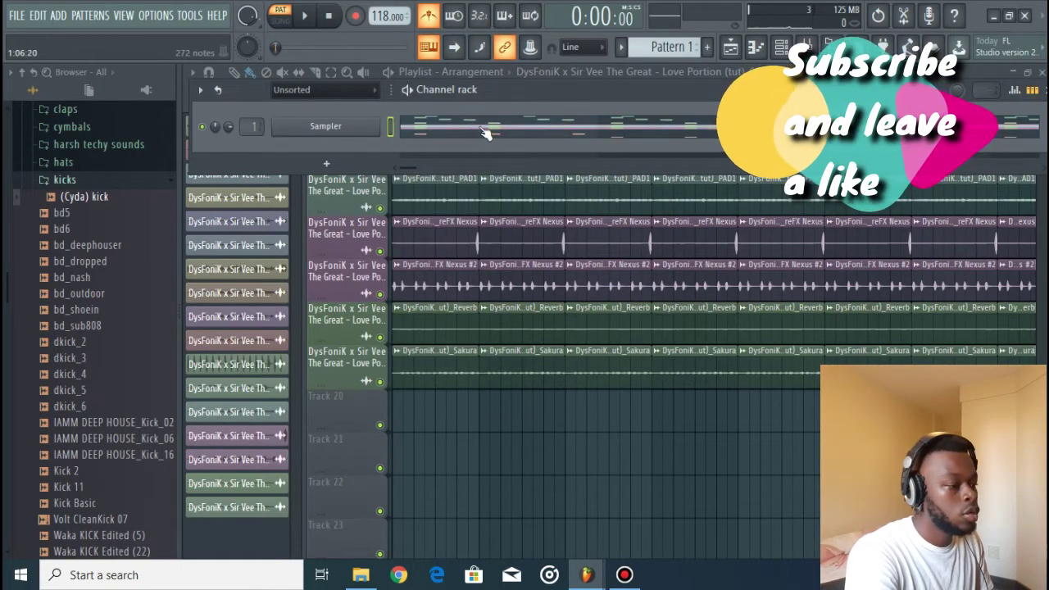
# Step: Look over the imported notes in the piano roll, then return to the channel rack
pyautogui.click(485, 133)
pyautogui.scroll(3, 543, 121)
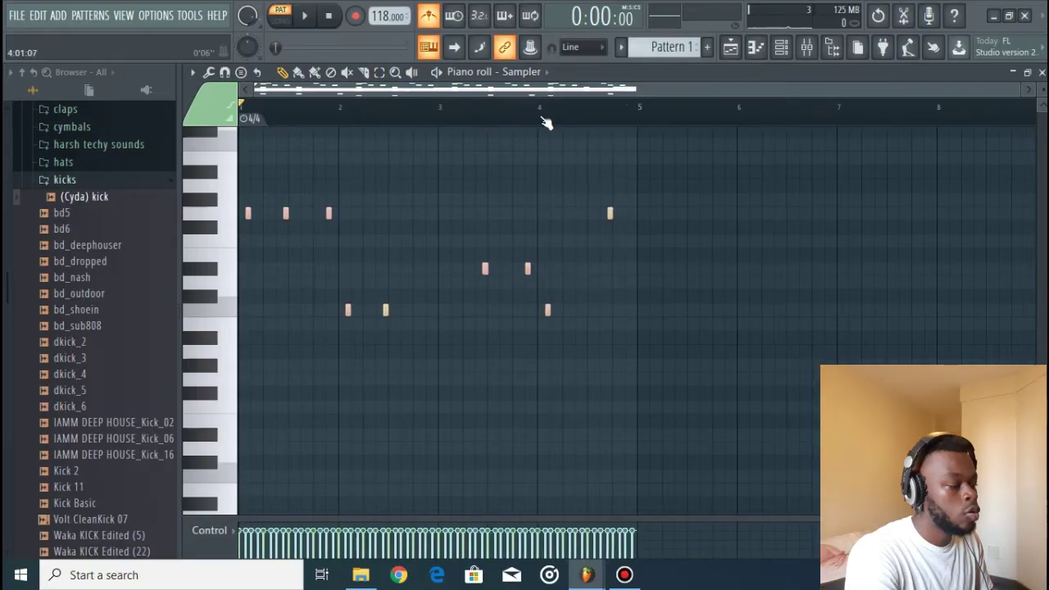
pyautogui.scroll(-2, 566, 303)
pyautogui.scroll(8, 566, 303)
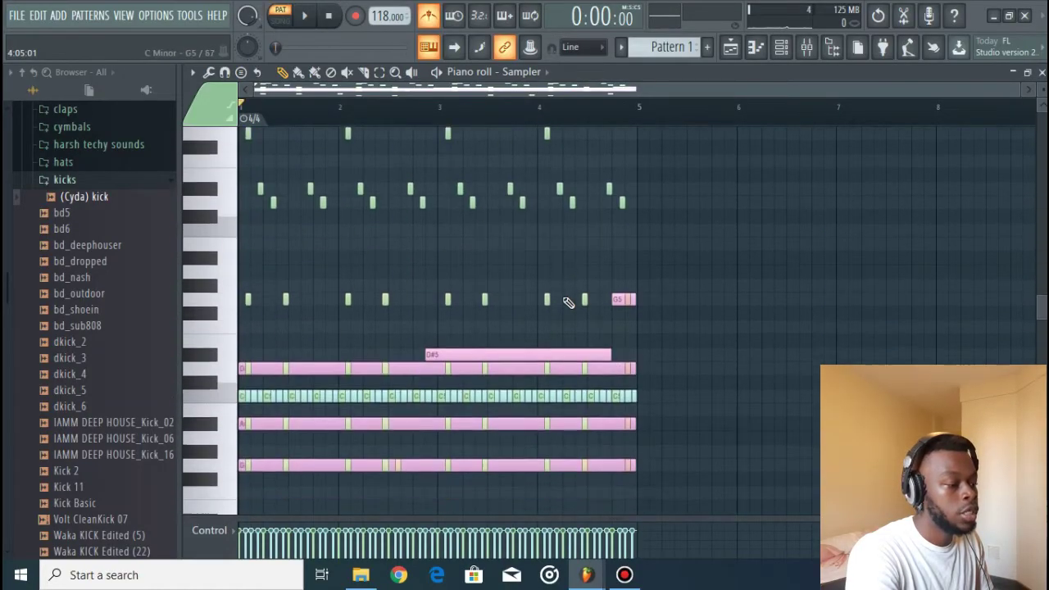
pyautogui.scroll(-8, 567, 302)
pyautogui.click(782, 47)
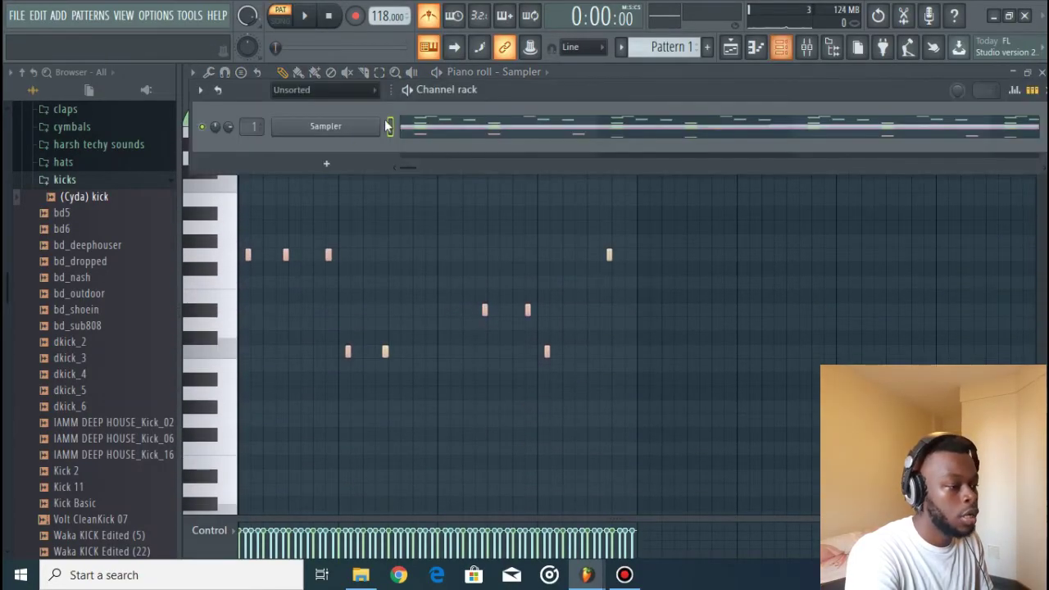
# Step: Add a GMS channel loaded with the Pads & Textures preset Pad 1 MC
pyautogui.click(326, 163)
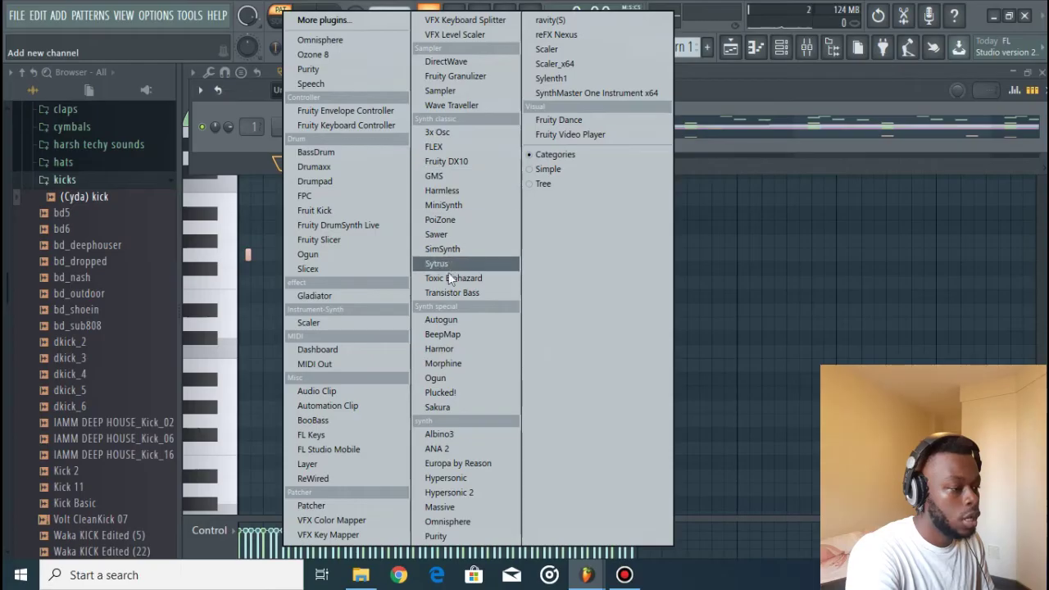
pyautogui.click(434, 175)
pyautogui.click(449, 388)
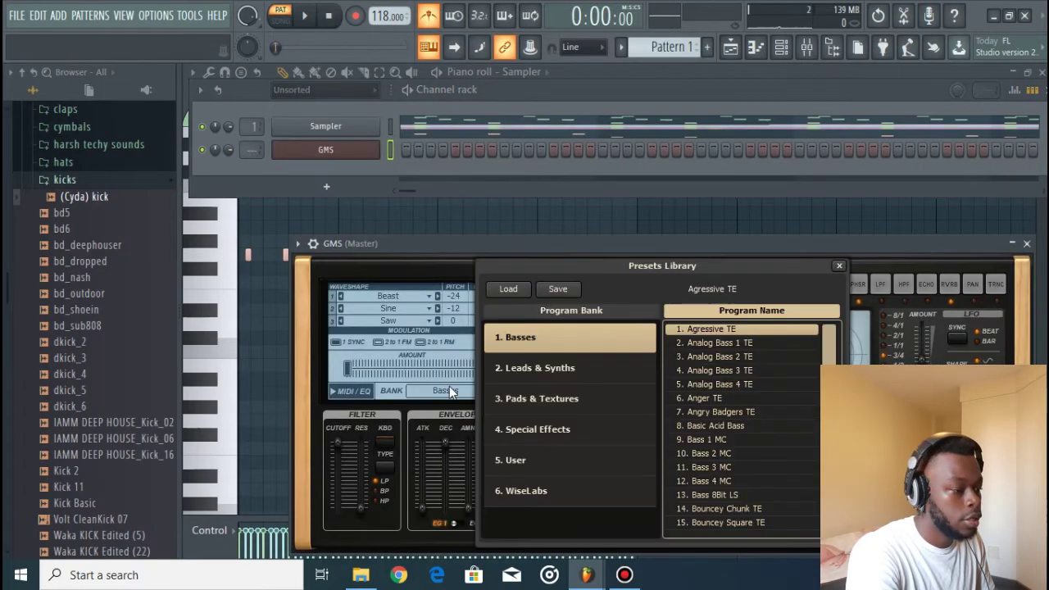
pyautogui.click(544, 370)
pyautogui.click(544, 399)
pyautogui.click(716, 454)
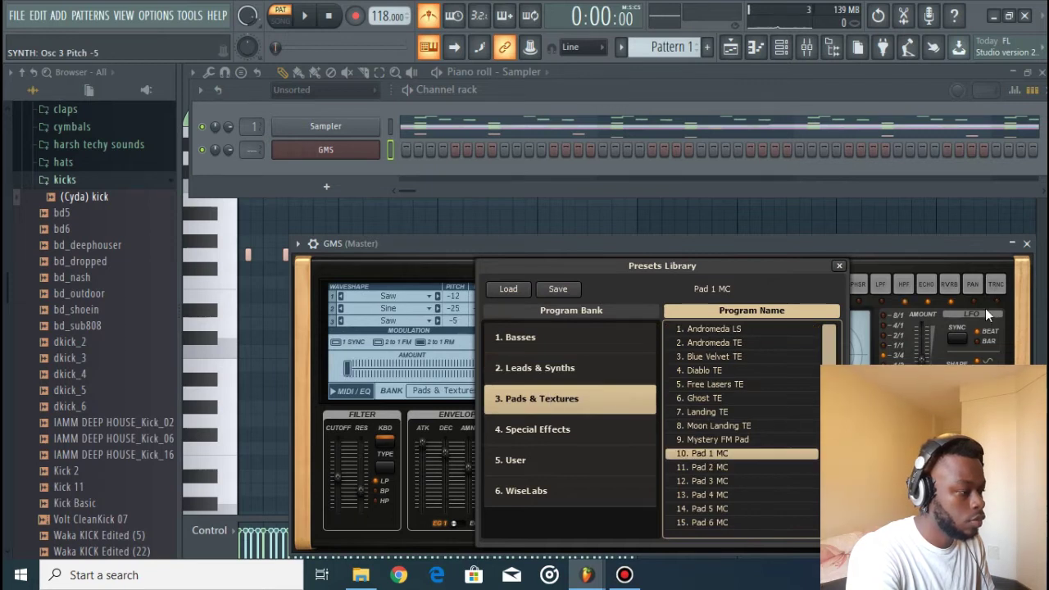
pyautogui.click(1026, 243)
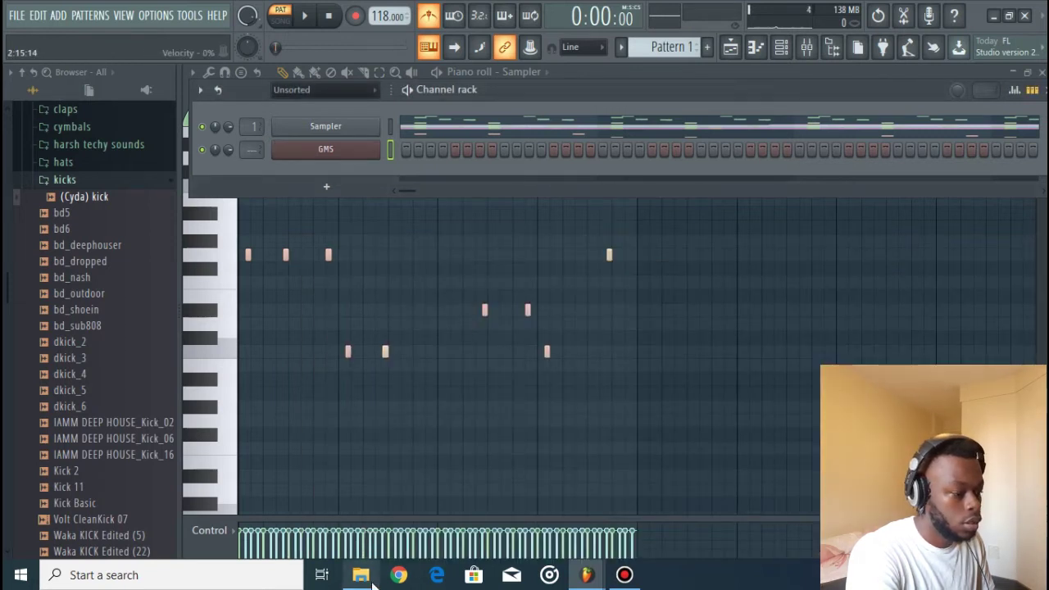
# Step: Import only the MIDI file's reFX Nexus track onto the GMS channel
pyautogui.moveTo(360, 573)
pyautogui.click(399, 537)
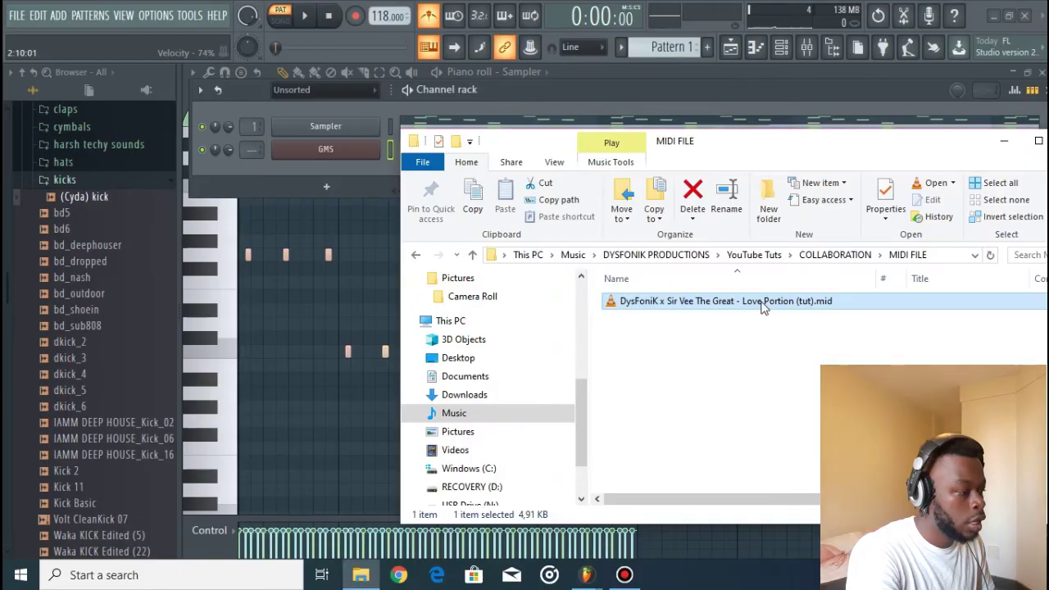
pyautogui.moveTo(705, 300); pyautogui.dragTo(308, 151)
pyautogui.click(581, 217)
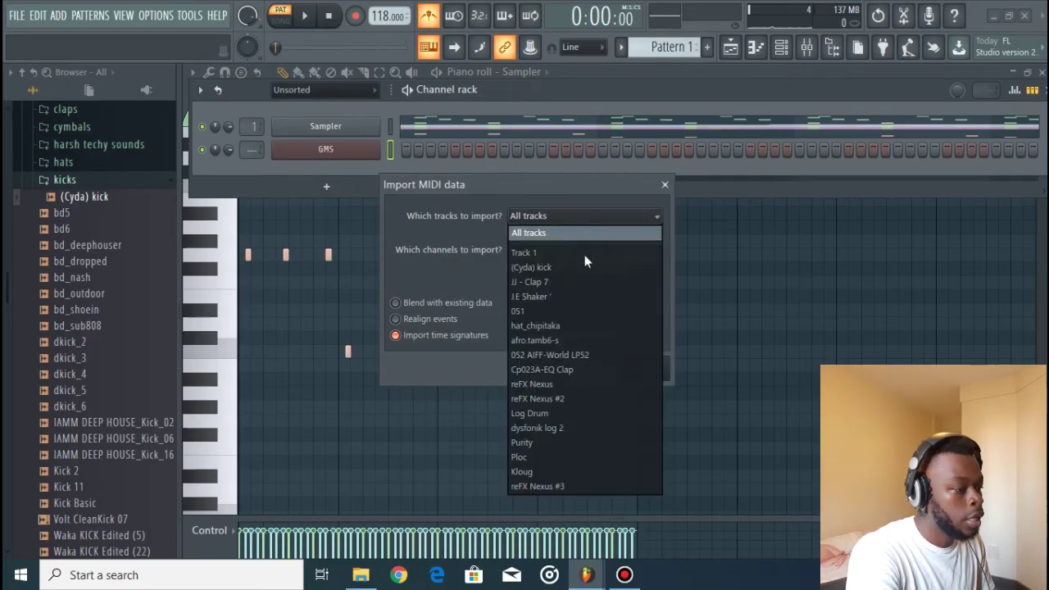
pyautogui.click(547, 384)
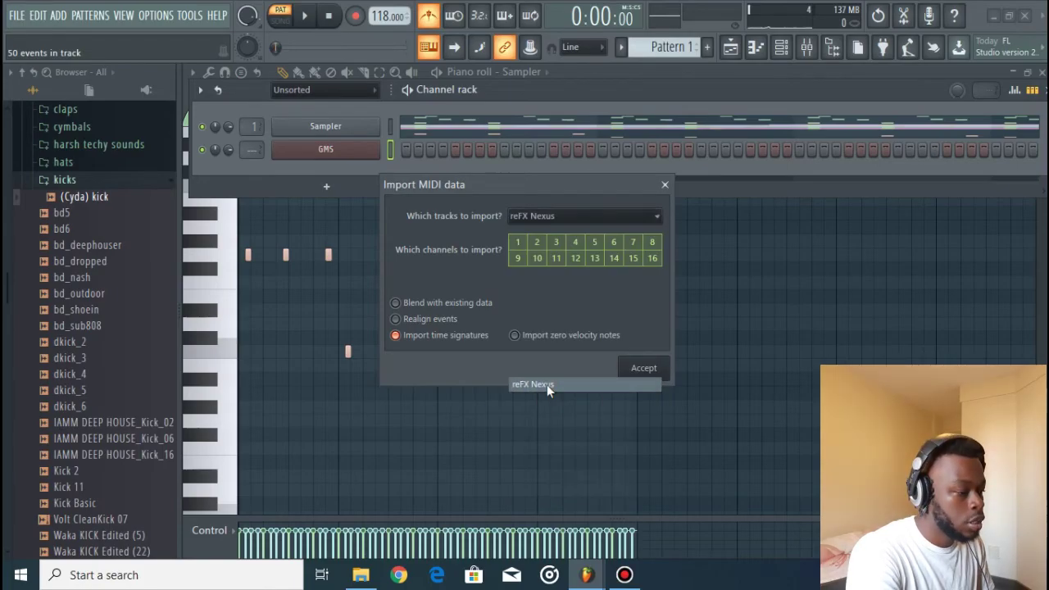
pyautogui.click(643, 369)
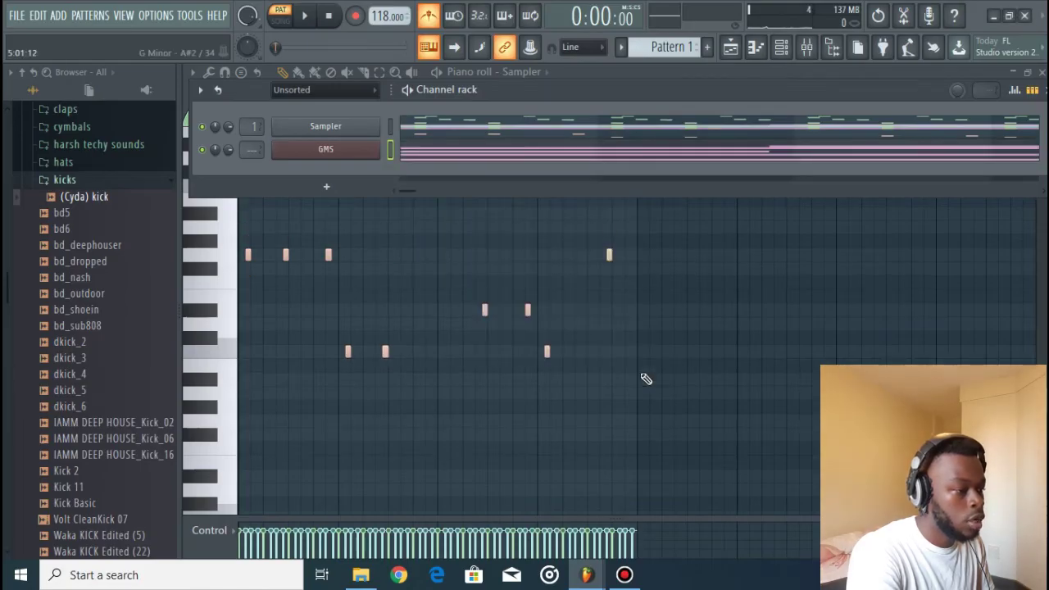
# Step: Mute the Sampler channel and play the pattern to hear the pad
pyautogui.click(203, 128)
pyautogui.press('space')
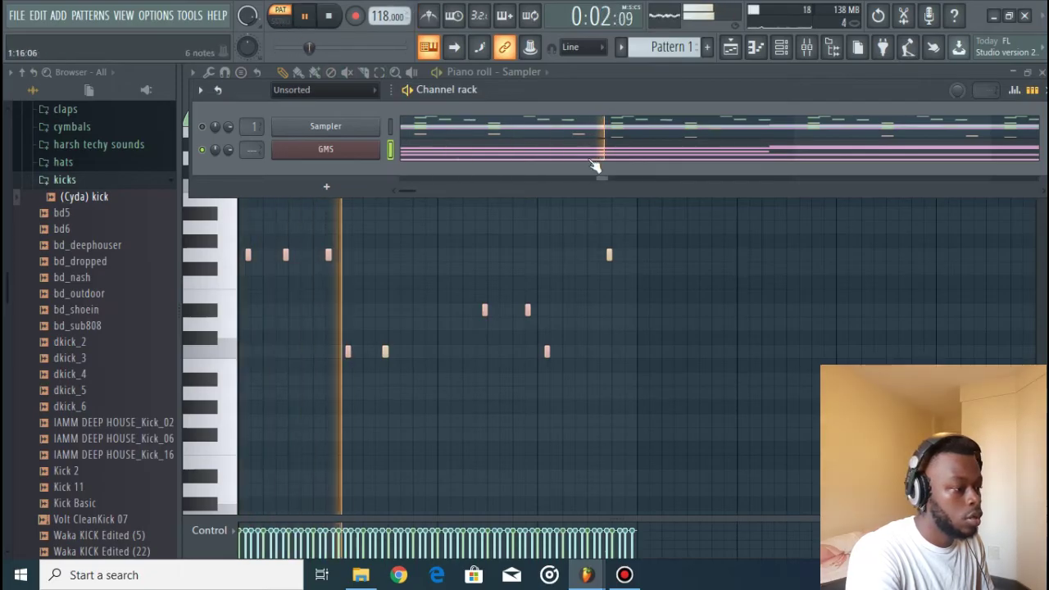
pyautogui.press('space')
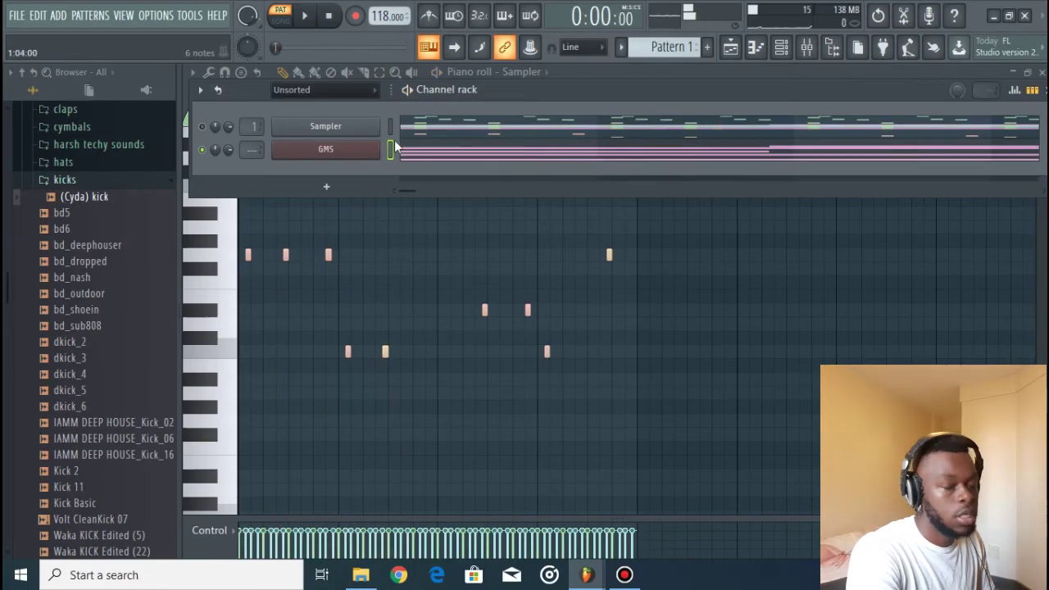
# Step: Add a Fruity DX10 channel set to the Log Drum preset
pyautogui.click(361, 189)
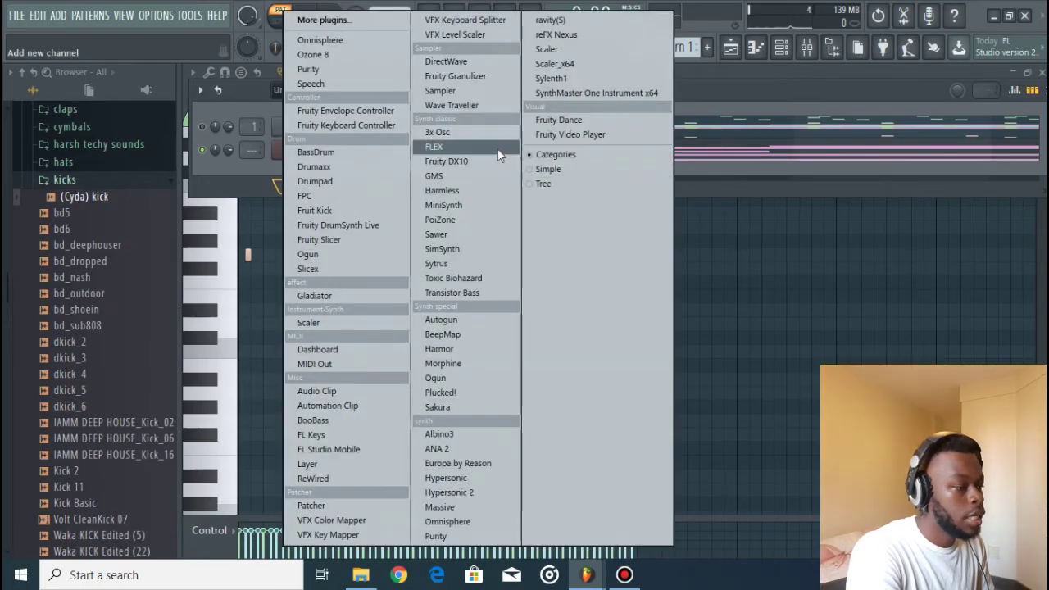
pyautogui.click(483, 160)
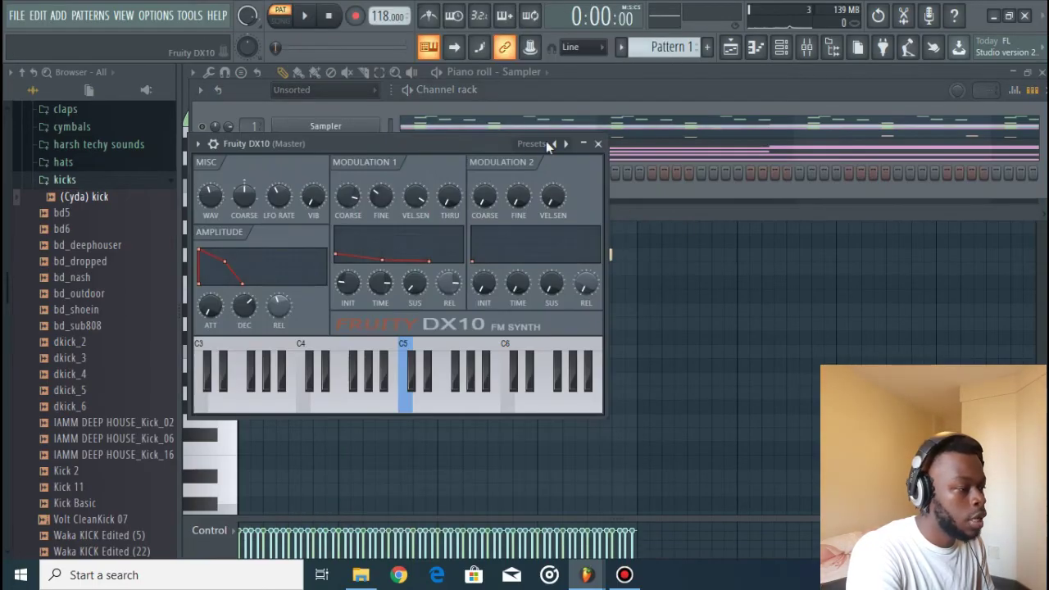
pyautogui.click(554, 143)
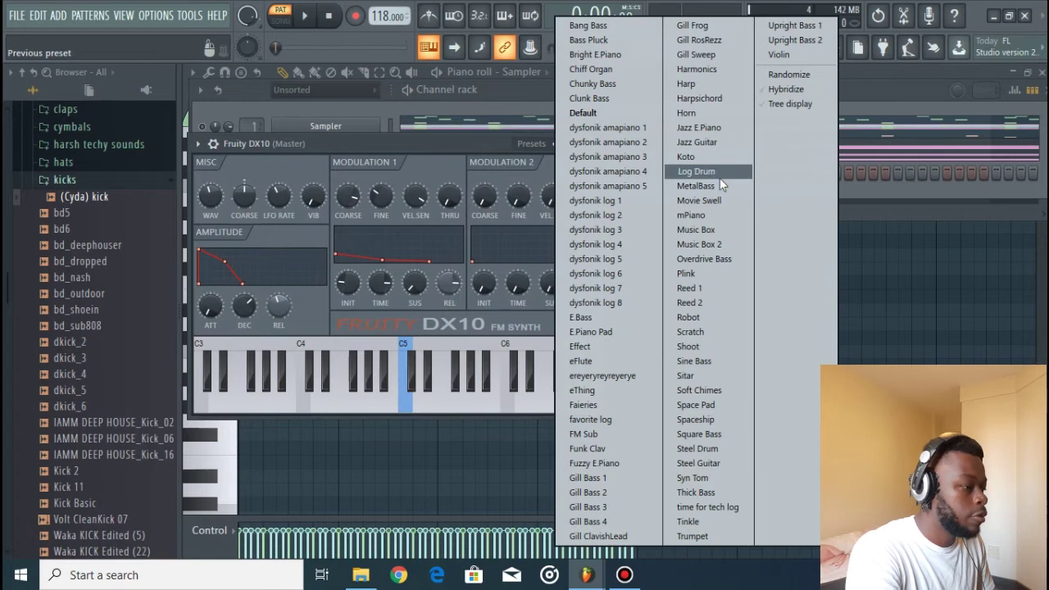
pyautogui.click(717, 175)
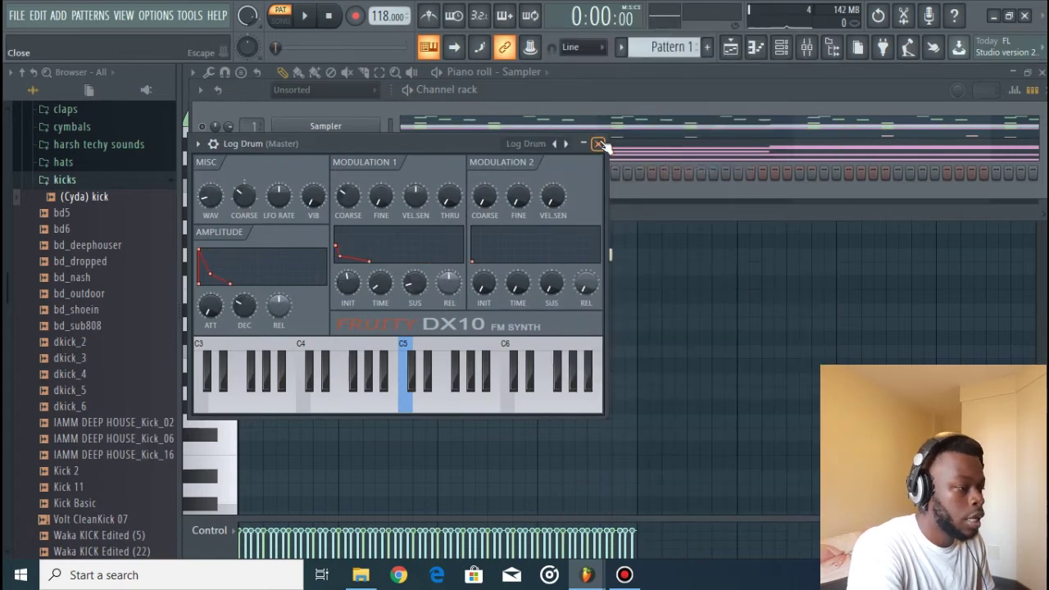
pyautogui.click(599, 144)
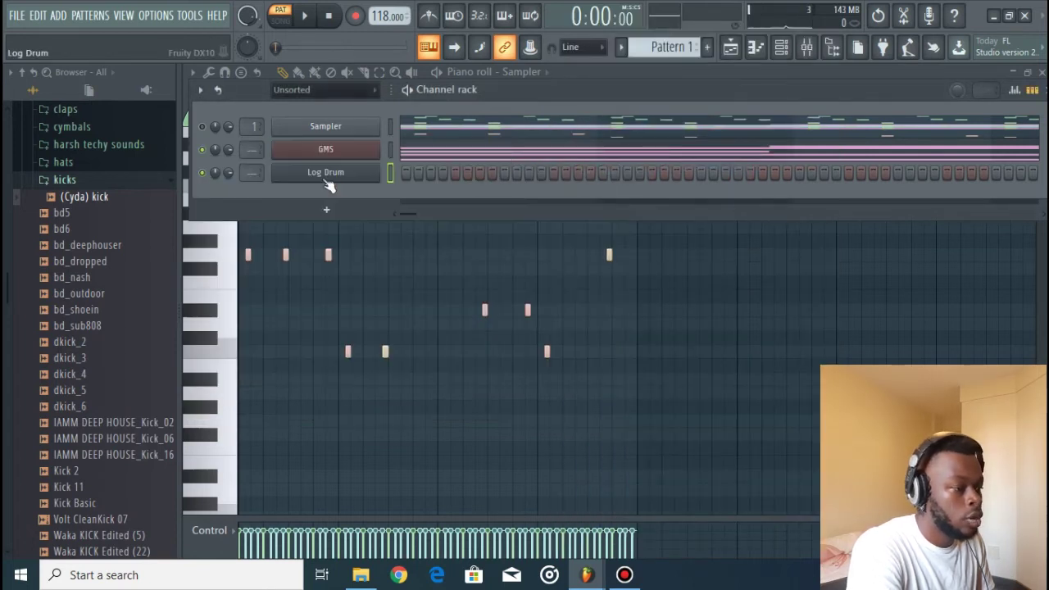
# Step: Import only the Log Drum track onto the Log Drum channel, play it, and lower GMS volume
pyautogui.click(361, 575)
pyautogui.moveTo(686, 305); pyautogui.dragTo(331, 209)
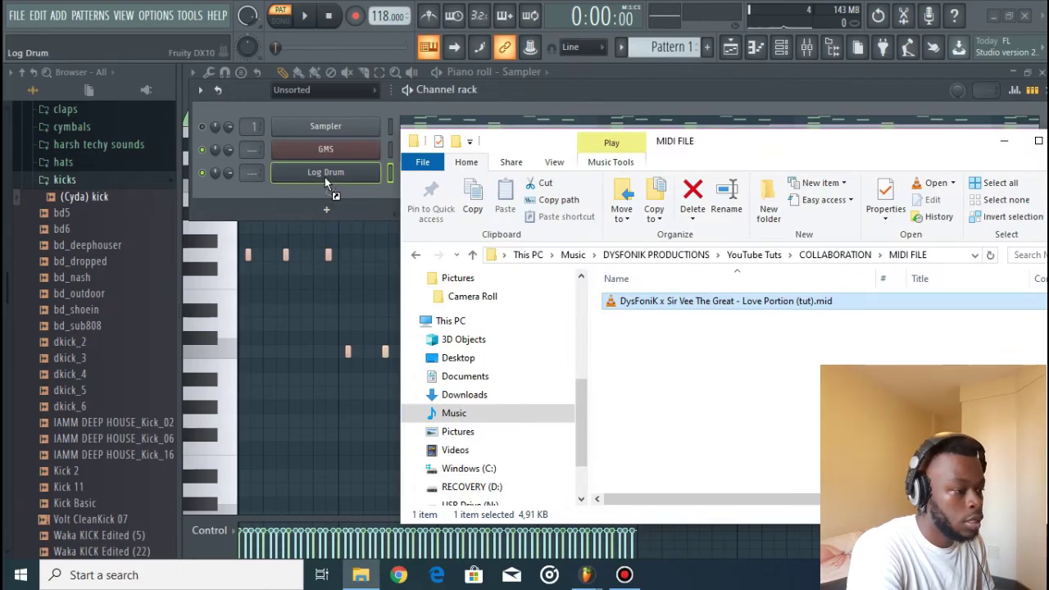
pyautogui.moveTo(324, 172); pyautogui.dragTo(325, 172)
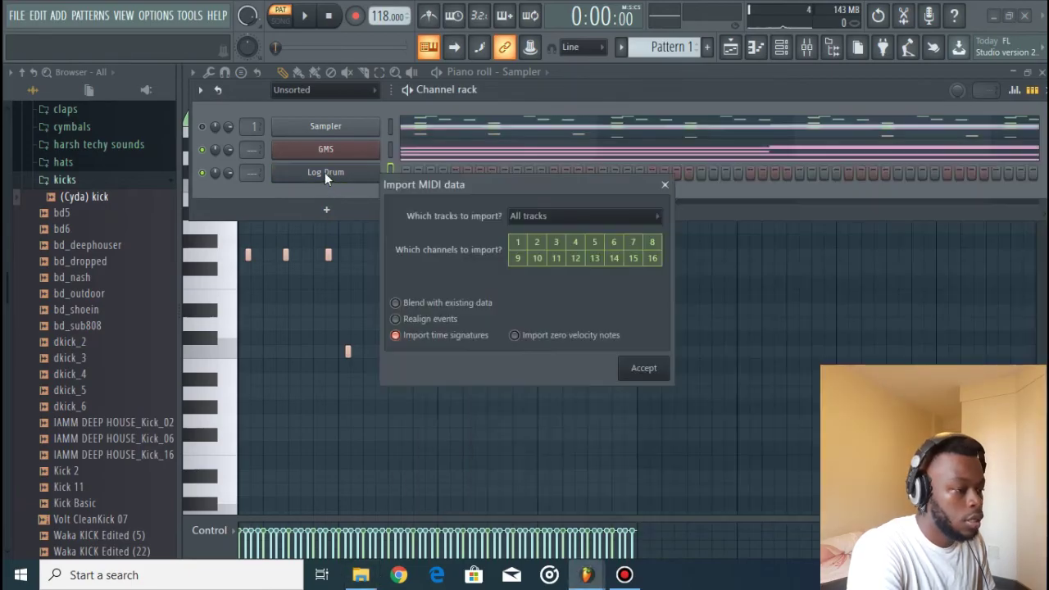
pyautogui.click(555, 217)
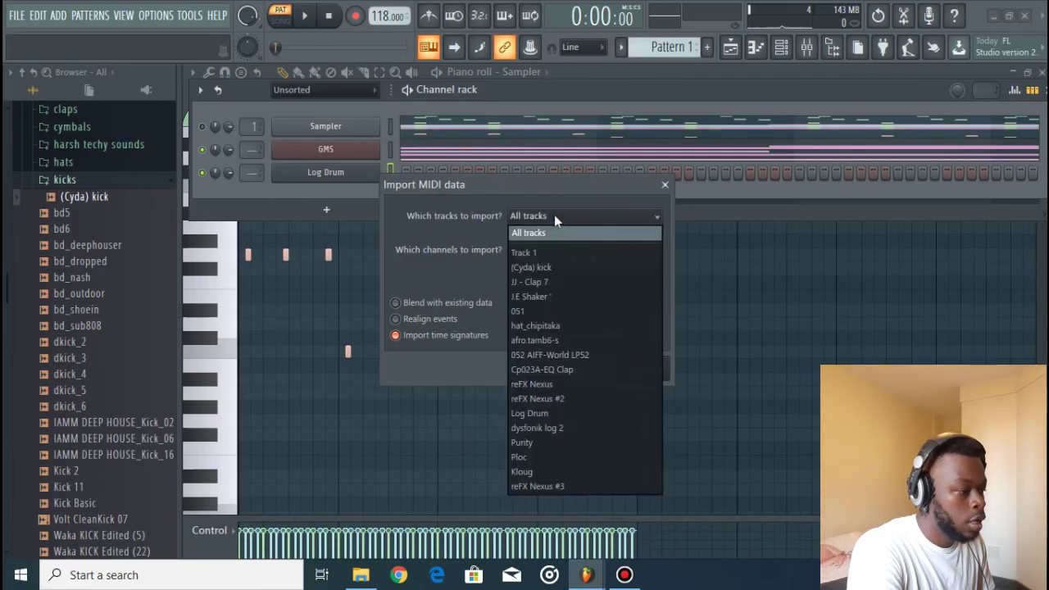
pyautogui.click(574, 414)
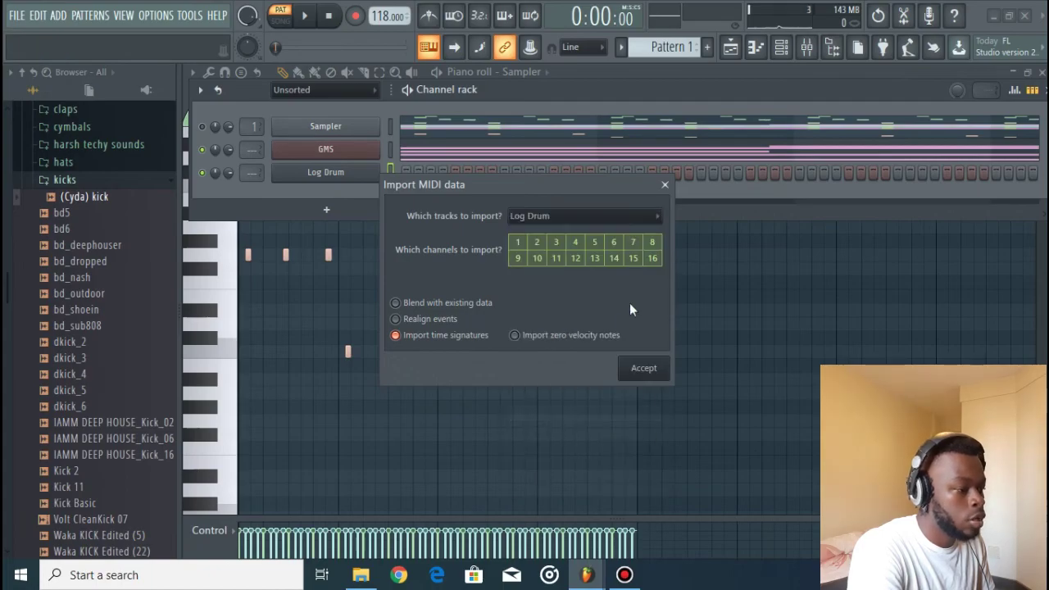
pyautogui.click(653, 373)
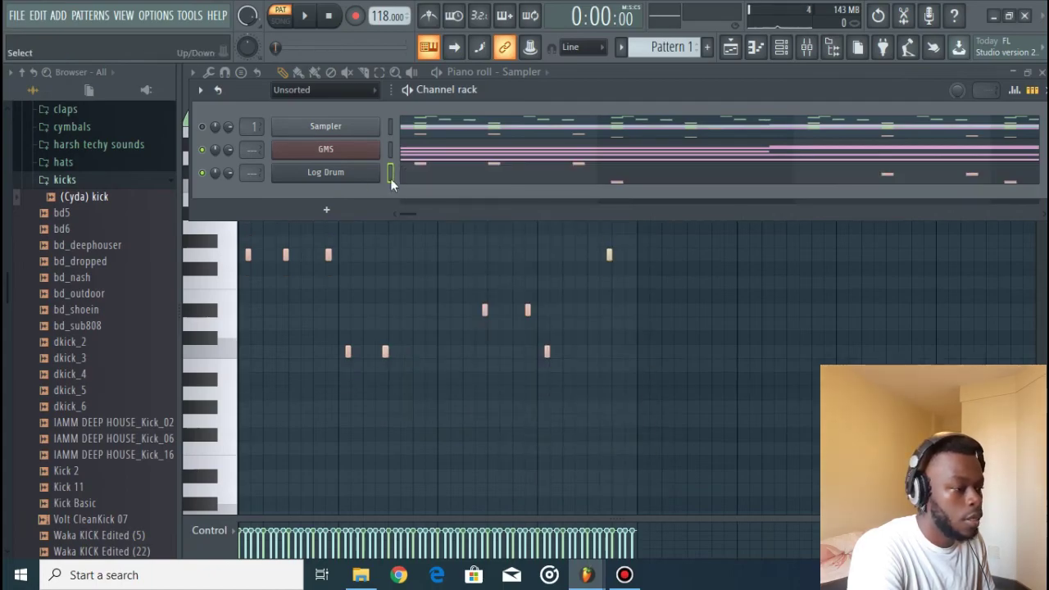
pyautogui.press('space')
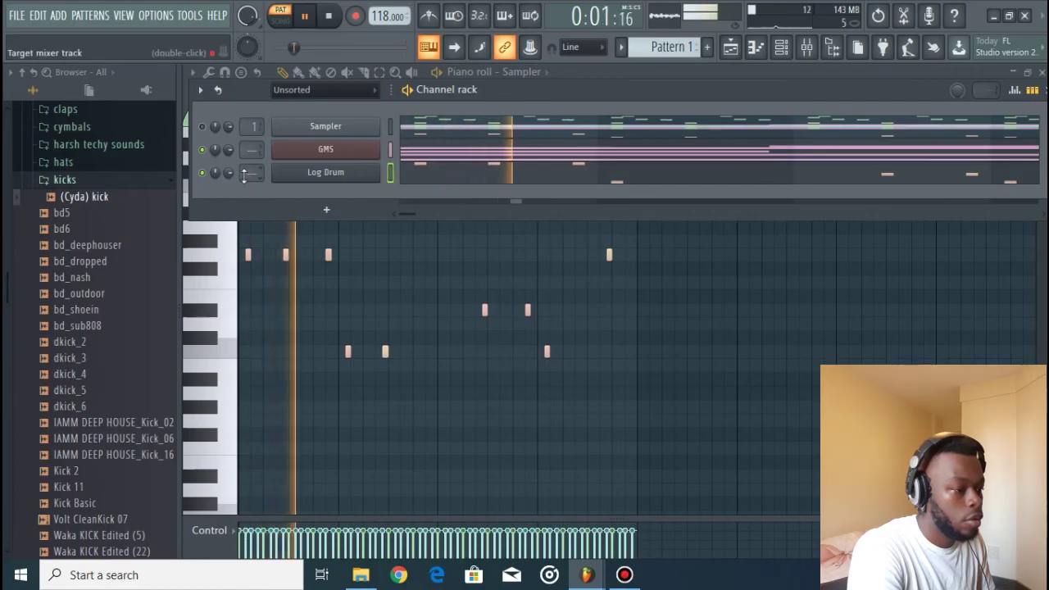
pyautogui.scroll(-4, 230, 152)
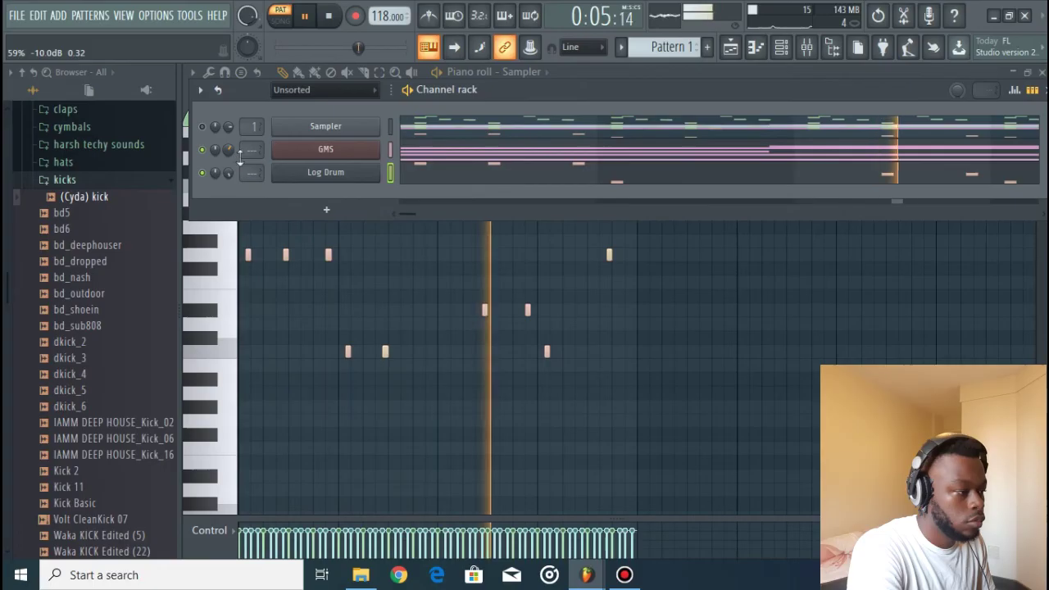
# Step: Dismiss the instrument list without adding a channel and stop playback
pyautogui.click(351, 211)
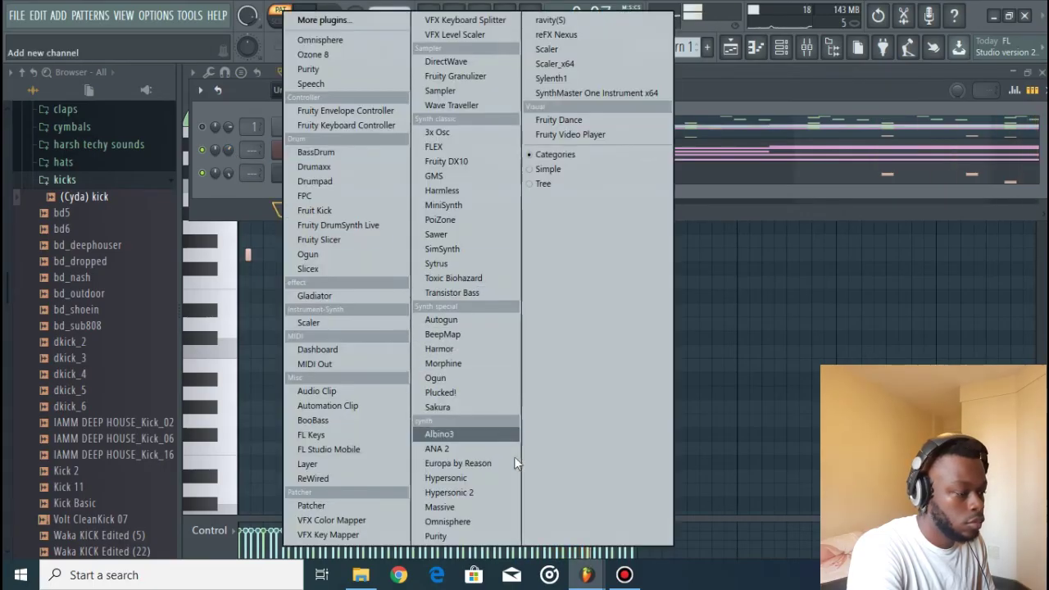
pyautogui.click(232, 185)
pyautogui.press('space')
# Step: Place a pattern clip on Playlist Track 20, then open the Log Drum channel in the piano roll
pyautogui.click(730, 47)
pyautogui.click(403, 337)
pyautogui.scroll(-6, 440, 118)
pyautogui.scroll(5, 488, 214)
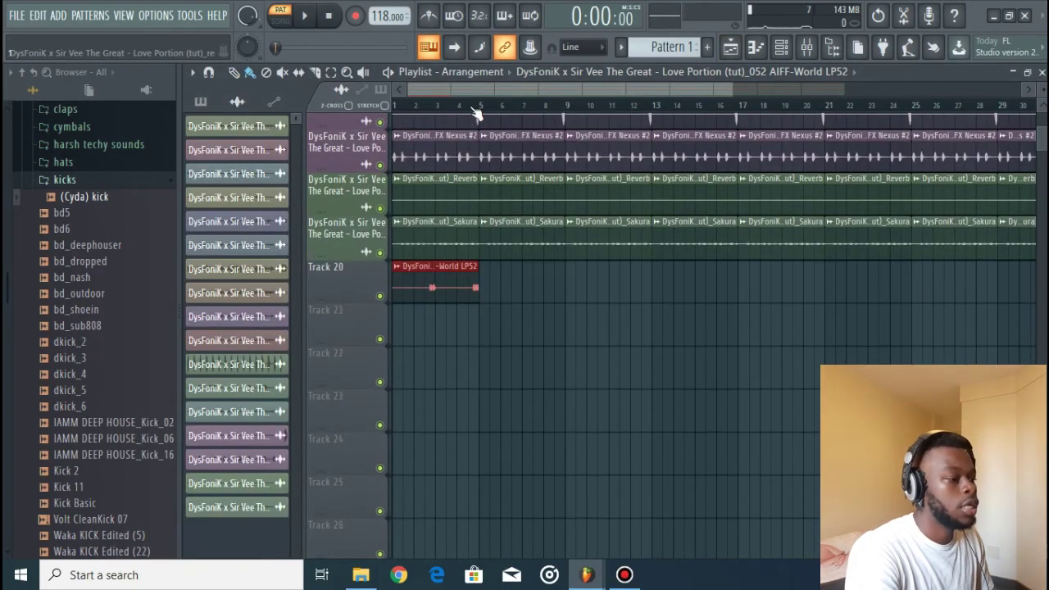
pyautogui.click(782, 47)
pyautogui.click(525, 178)
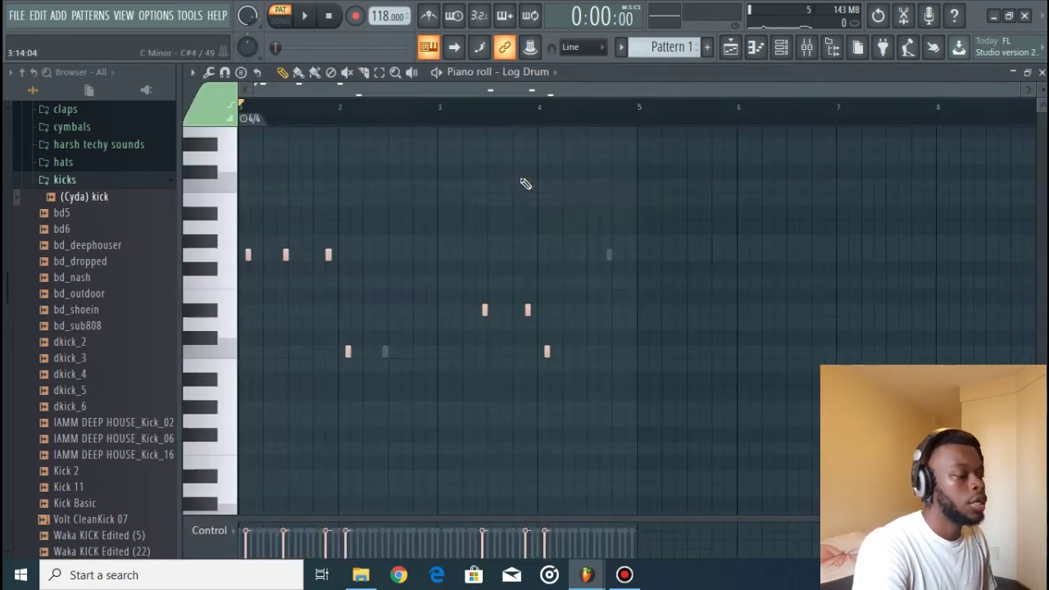